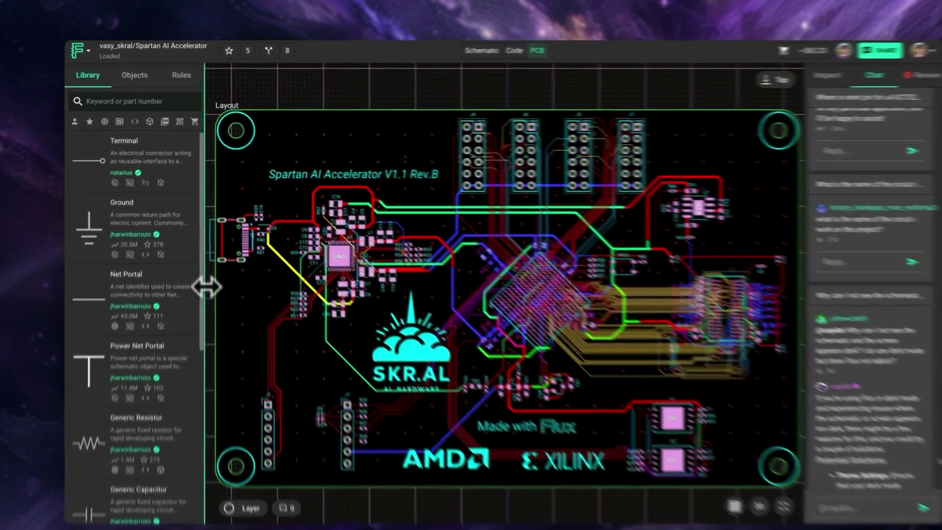
Widen the Library panel so part descriptions show in full, then scroll down the part list.
left_click_drag(200, 286, 302, 267)
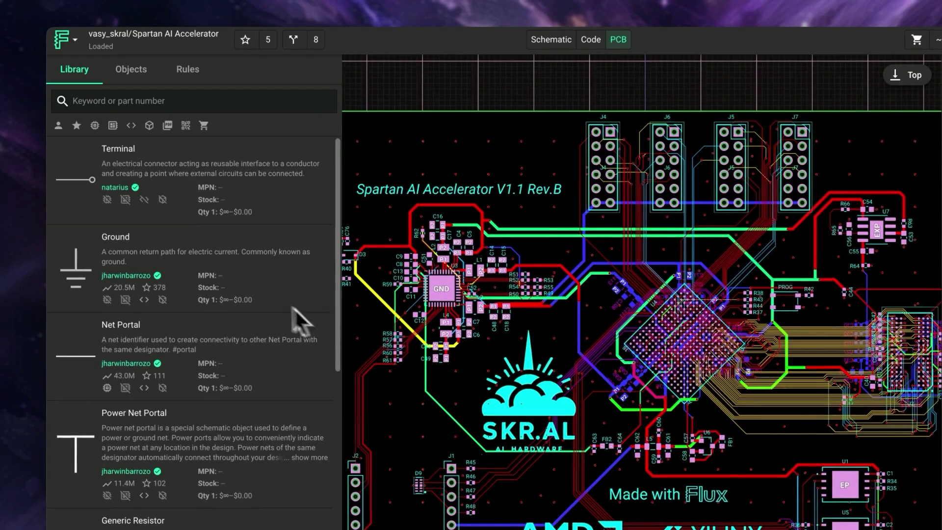
scroll(170, 294, "down", 10)
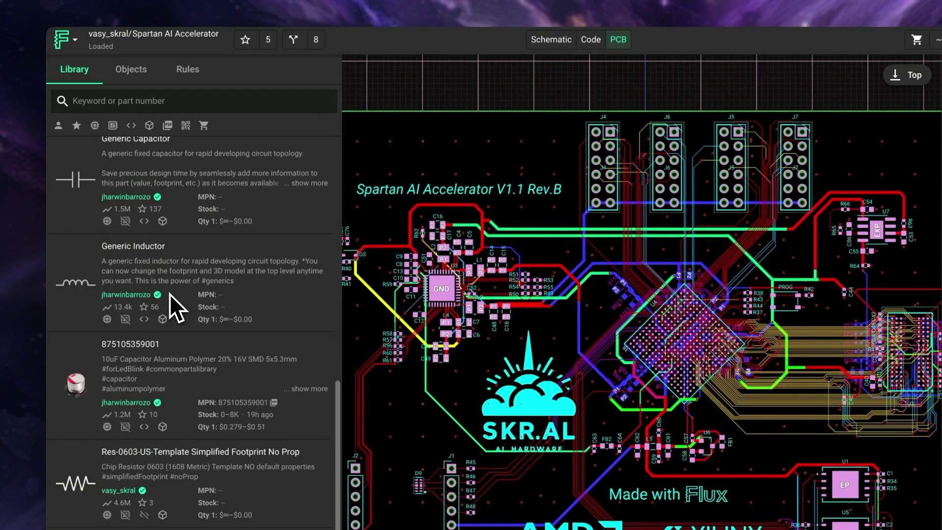
scroll(204, 349, "down", 10)
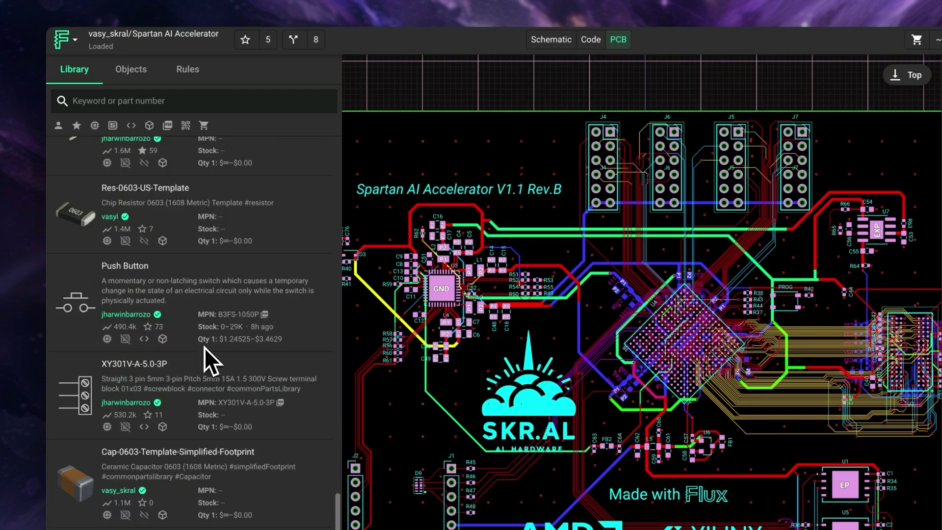
scroll(204, 346, "down", 10)
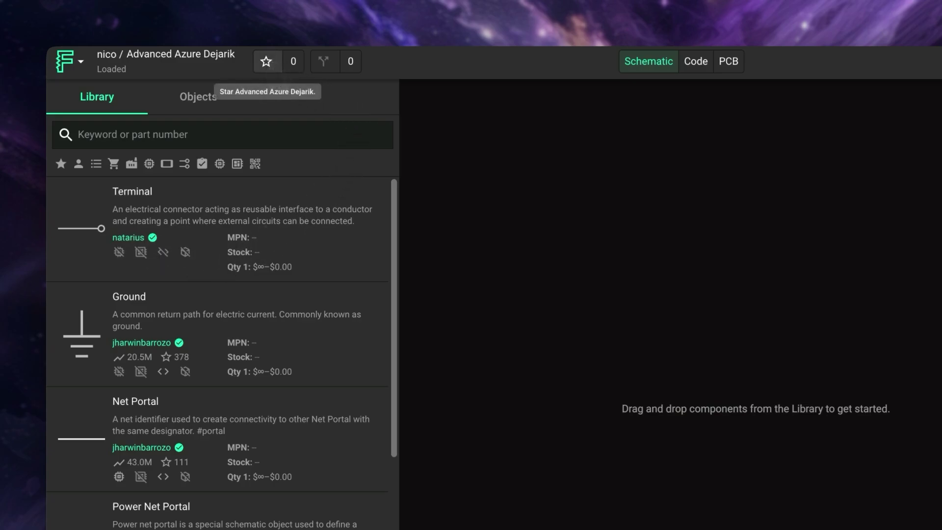
Toggle the Starred and Your Components library filters on and back off.
left_click(60, 163)
left_click(61, 163)
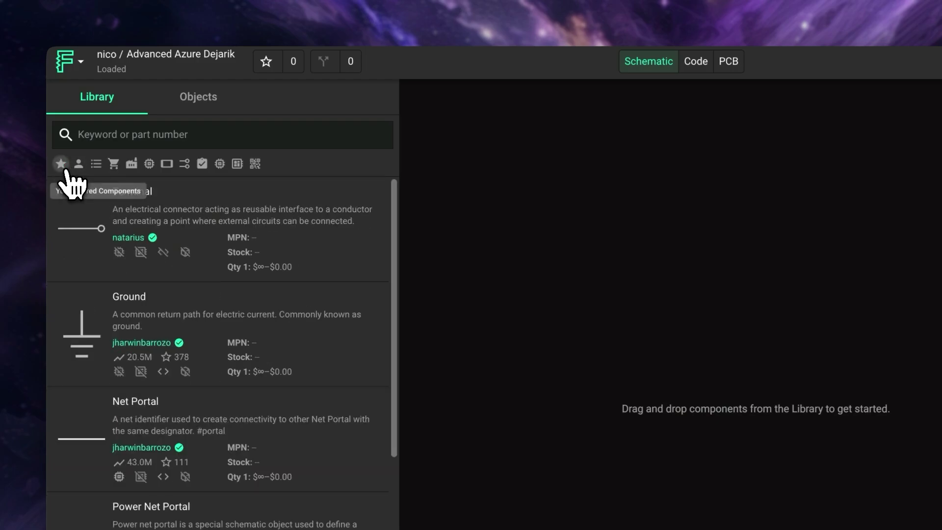
left_click(79, 163)
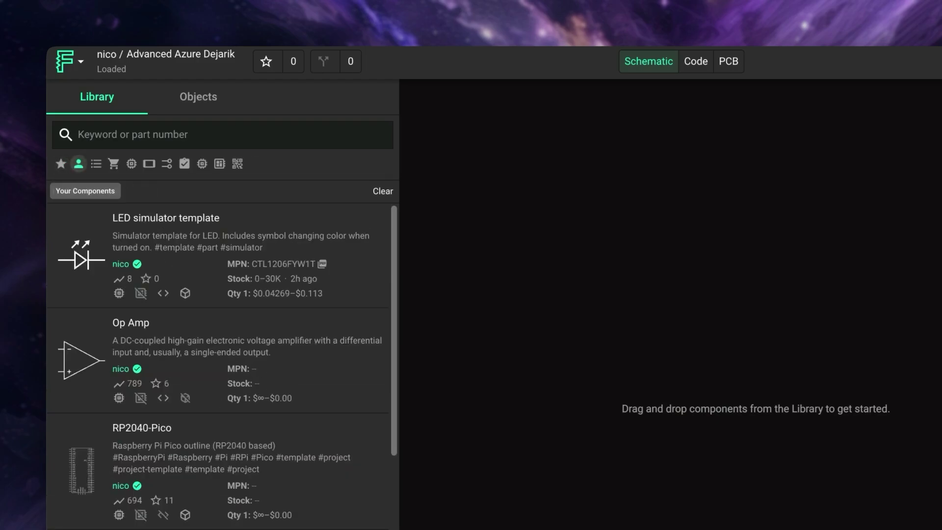
left_click(78, 164)
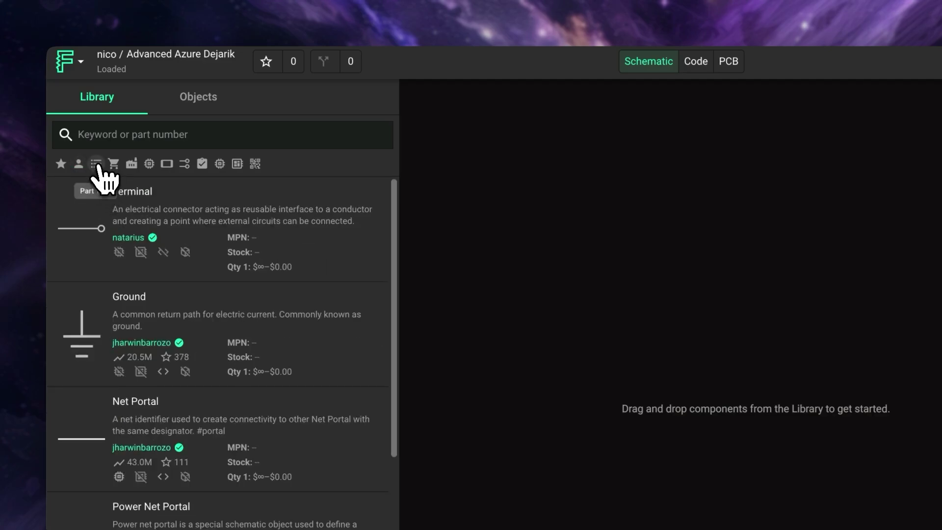
Check the category list without choosing, then filter the library to Arrow distributor parts.
left_click(96, 163)
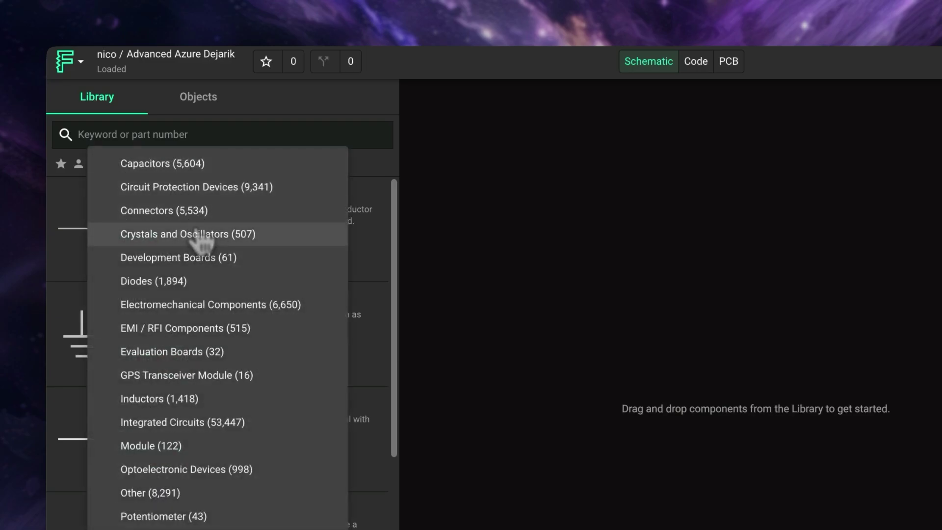
left_click(278, 127)
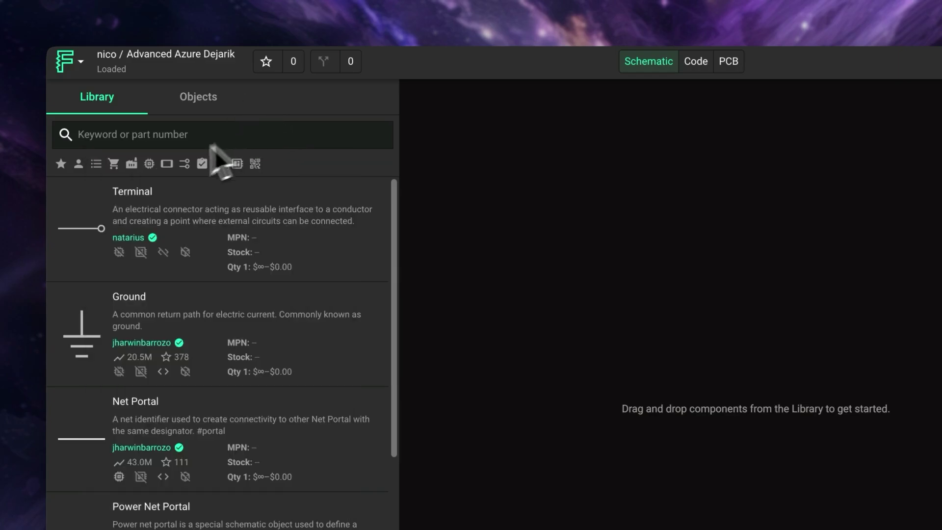
left_click(113, 164)
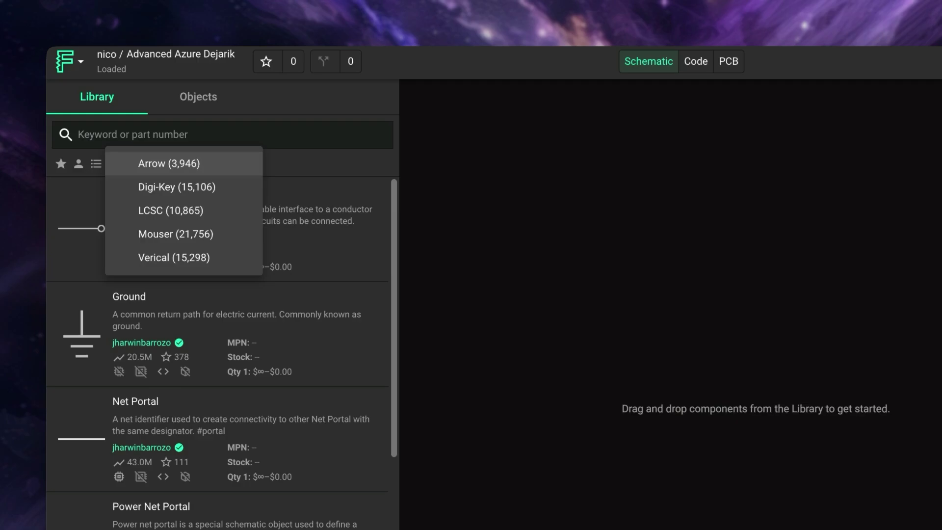
left_click(221, 164)
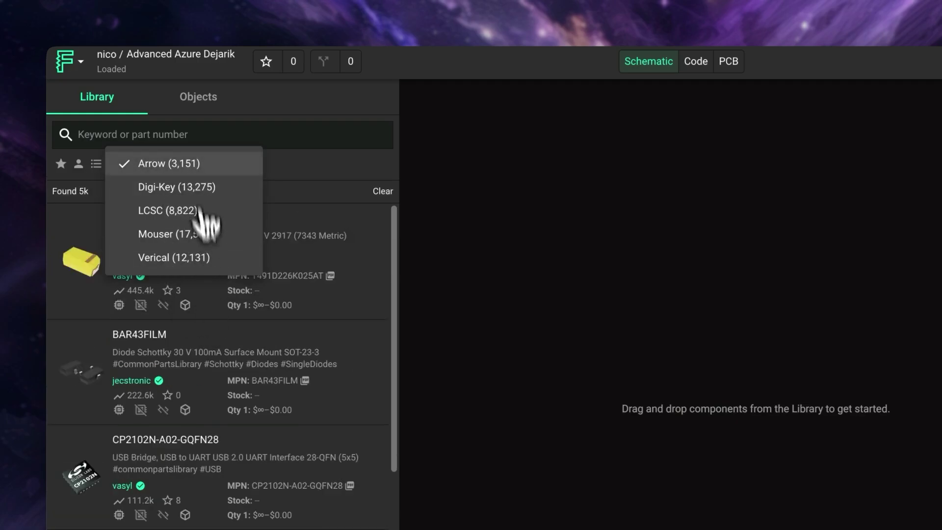
Remove the Arrow distributor filter and look over the manufacturer list without filtering.
left_click(248, 168)
left_click(343, 177)
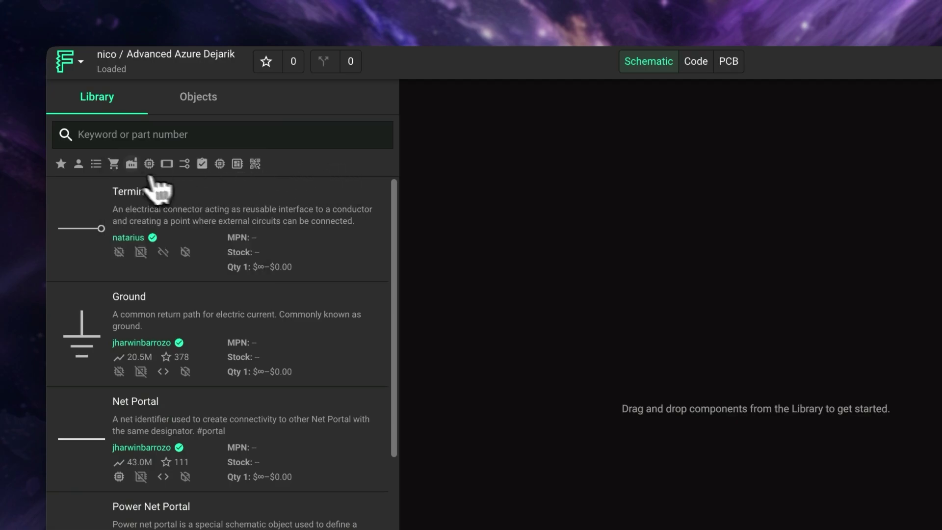
left_click(134, 165)
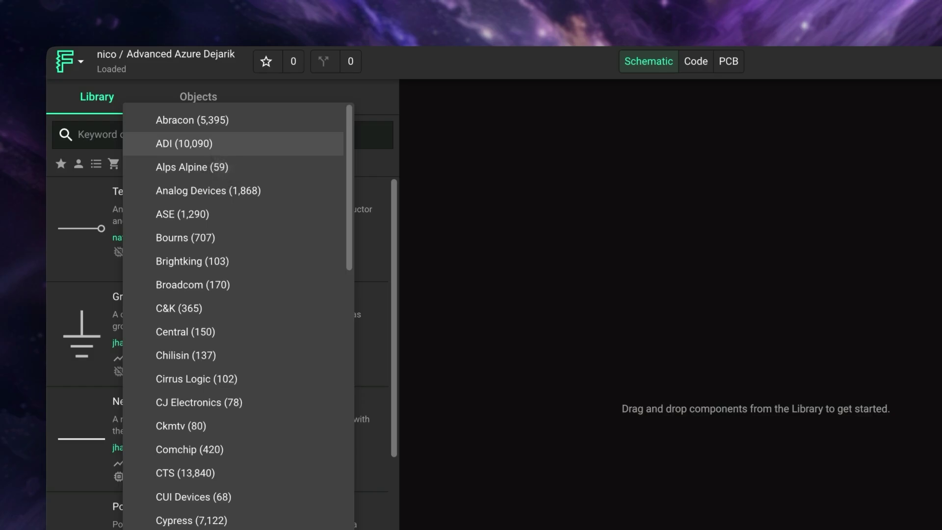
left_click(378, 175)
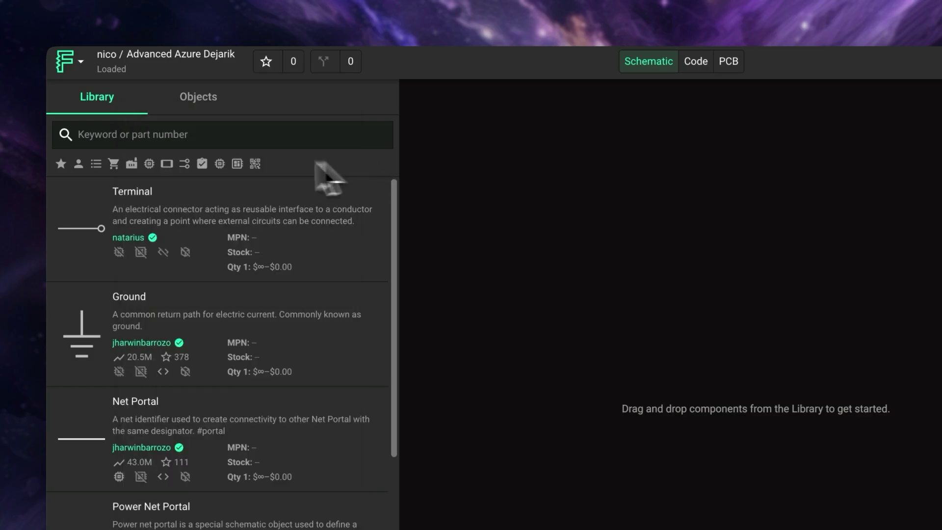
Look over the package and mounting-type filters, leaving the pin-count filter list open.
left_click(149, 165)
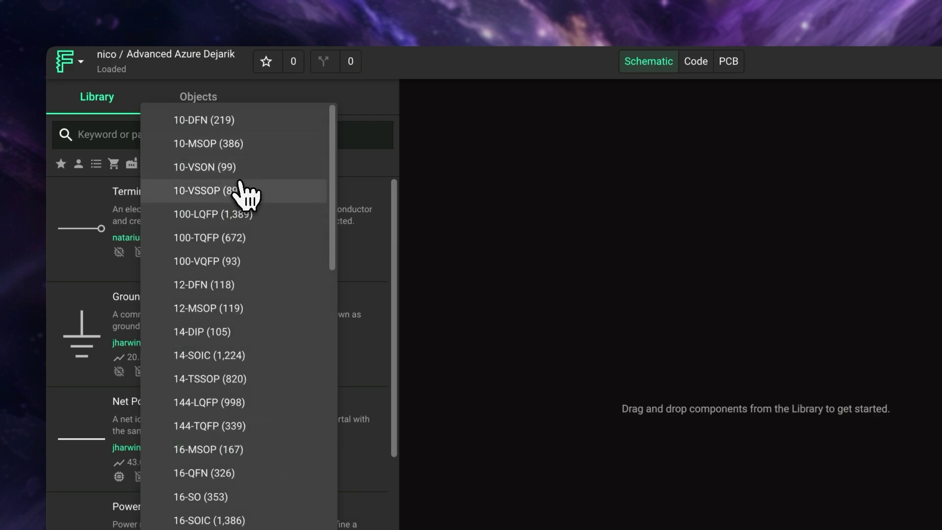
left_click(388, 191)
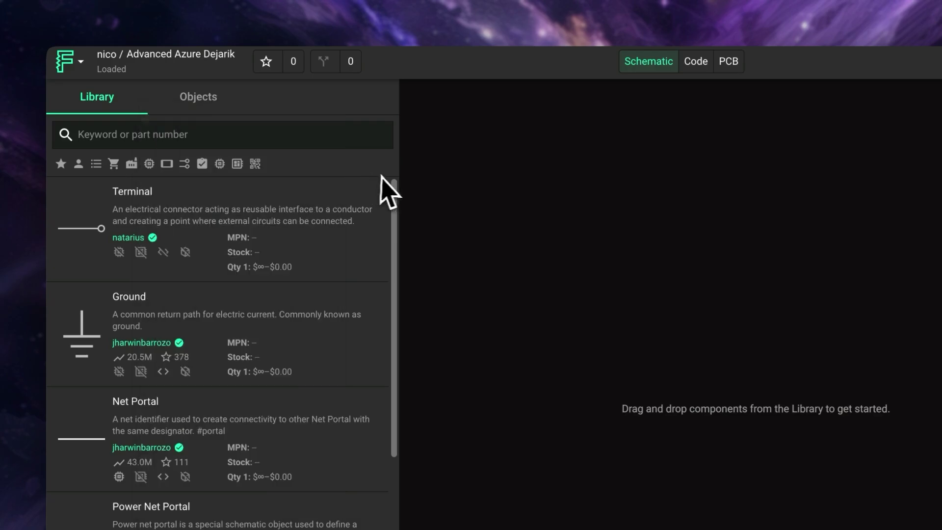
left_click(168, 165)
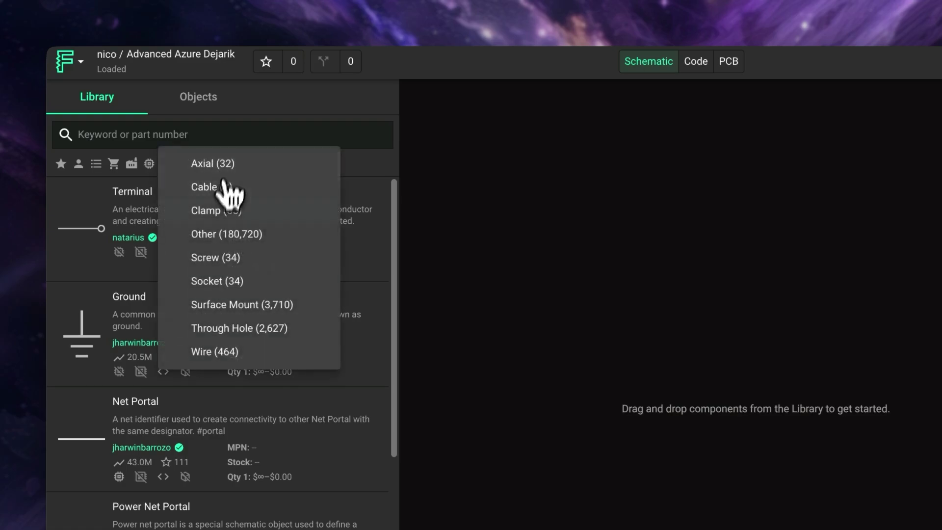
left_click(360, 183)
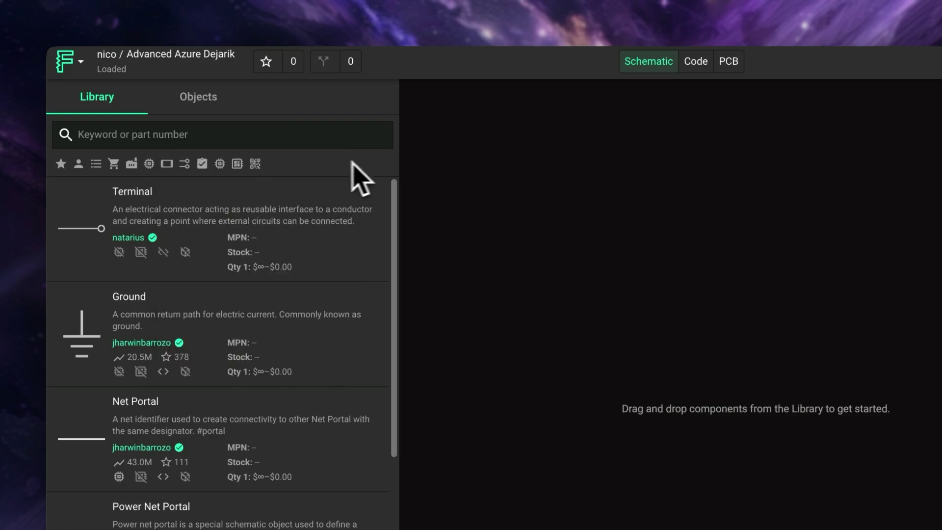
left_click(192, 166)
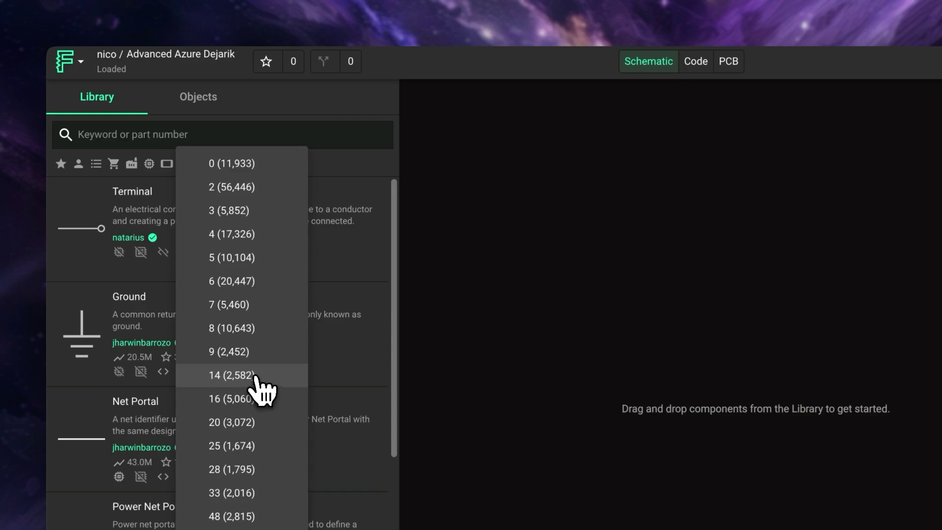
Close the pin-count list and check the compliance options without filtering.
left_click(347, 162)
left_click(203, 166)
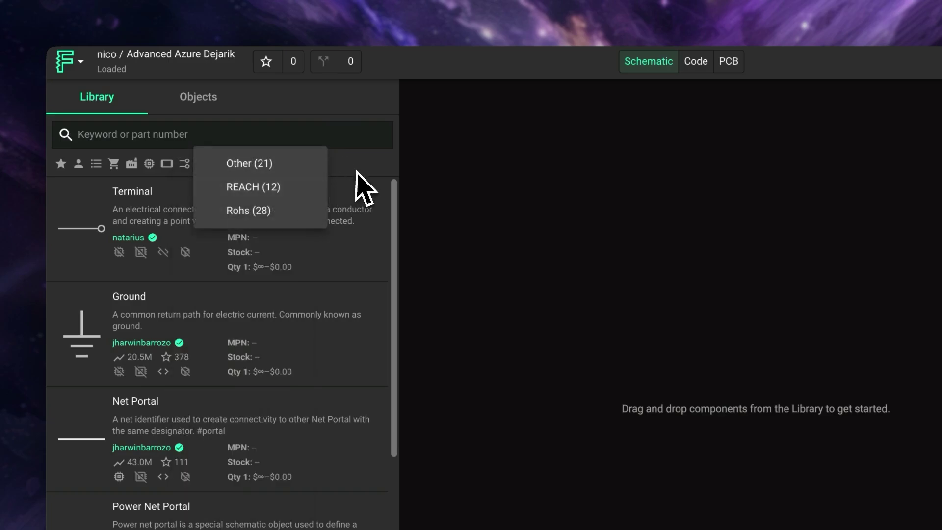
left_click(358, 171)
Try the Footprints and Layouts filters, then keep only components with manufacturer part numbers.
left_click(220, 164)
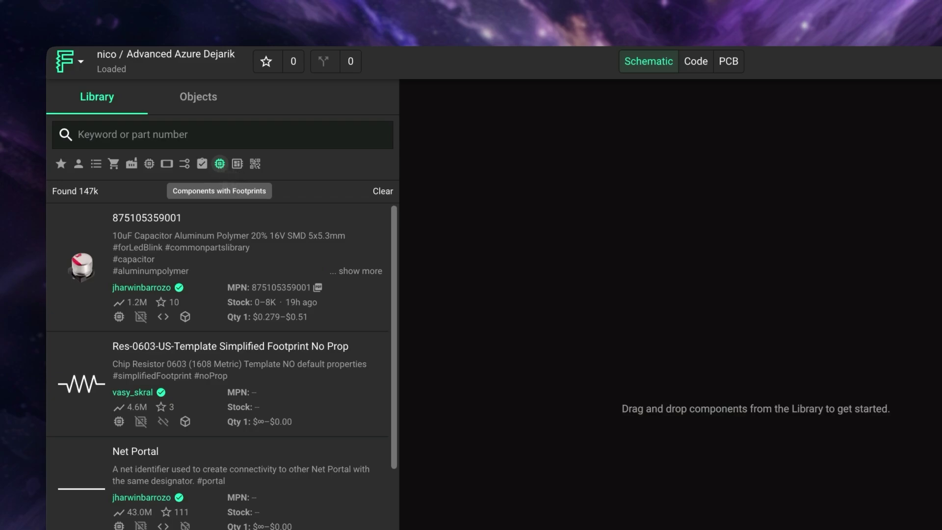
left_click(220, 164)
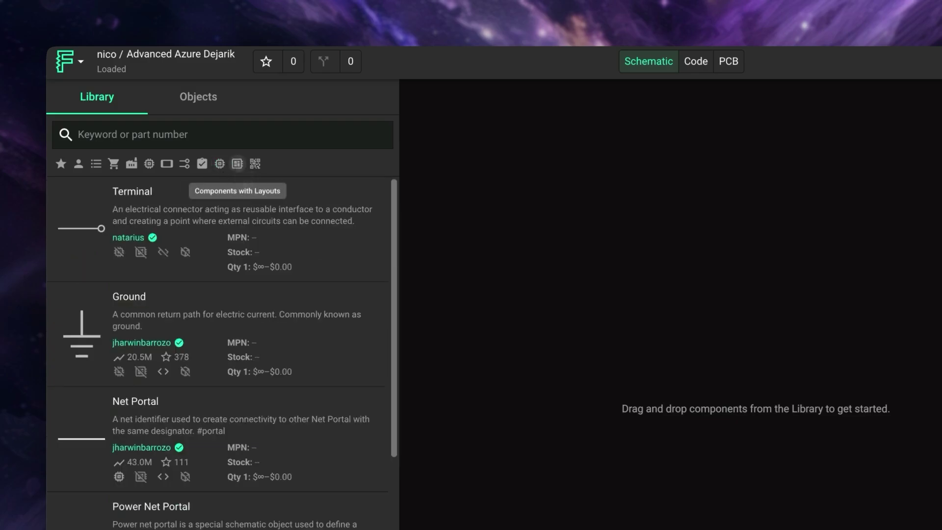
left_click(238, 163)
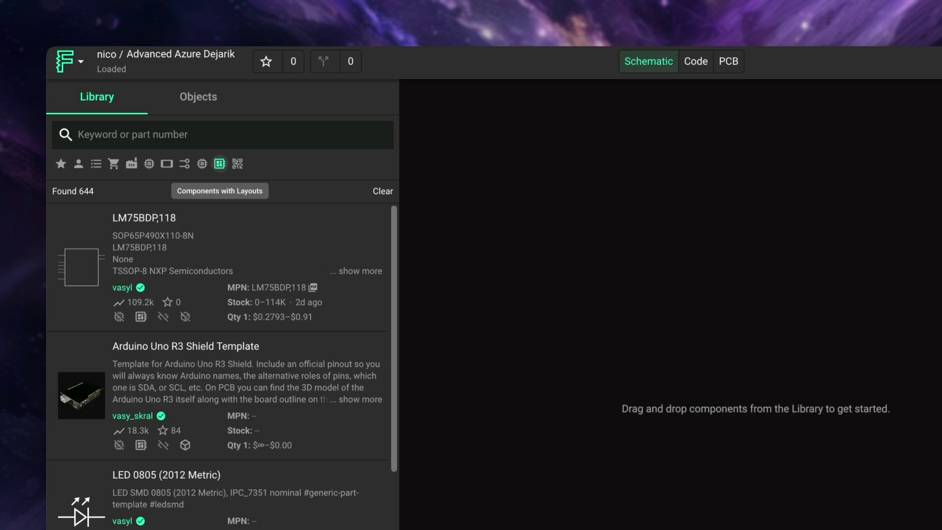
left_click(220, 163)
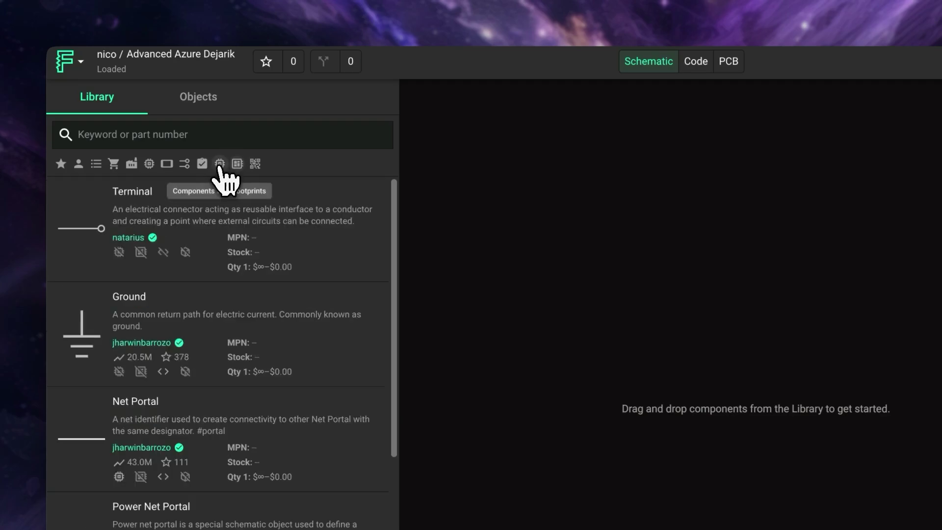
left_click(256, 164)
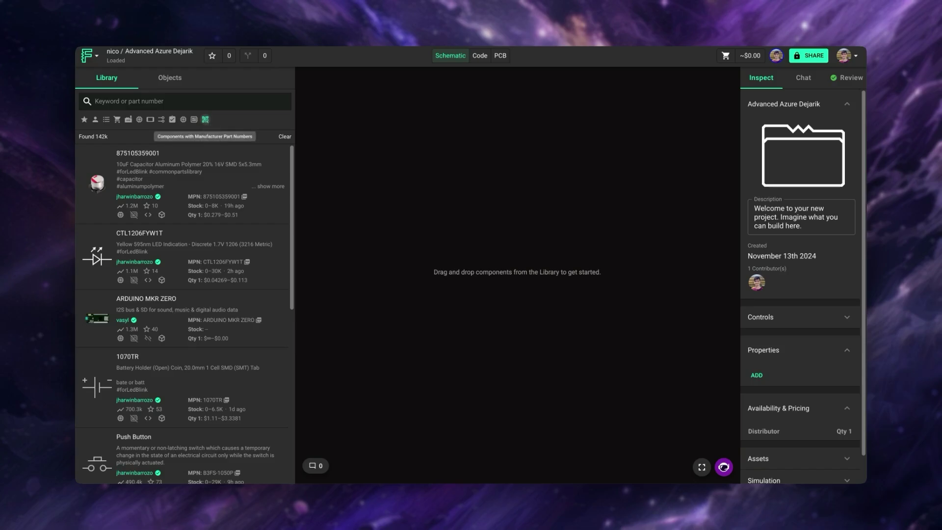
Turn off the manufacturer part number filter and search the library for 'stm32'.
left_click(205, 119)
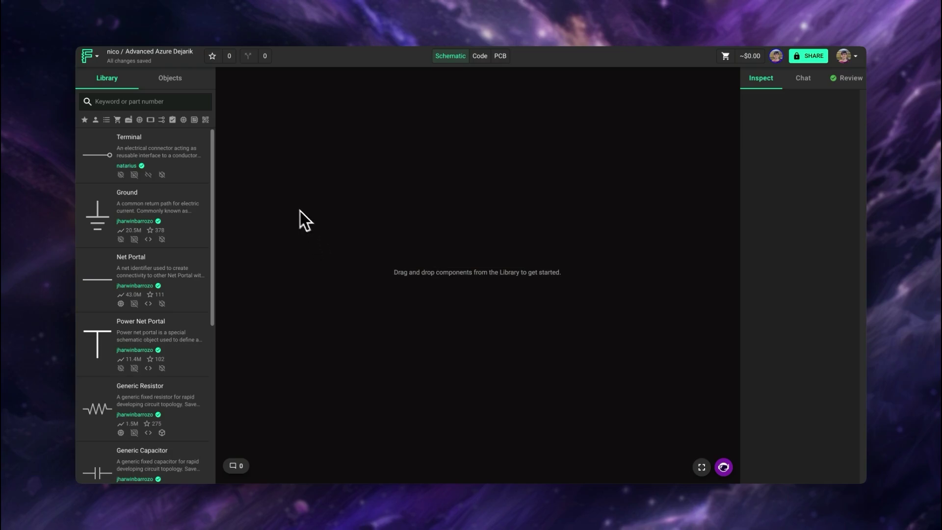
left_click(161, 102)
type("stm3")
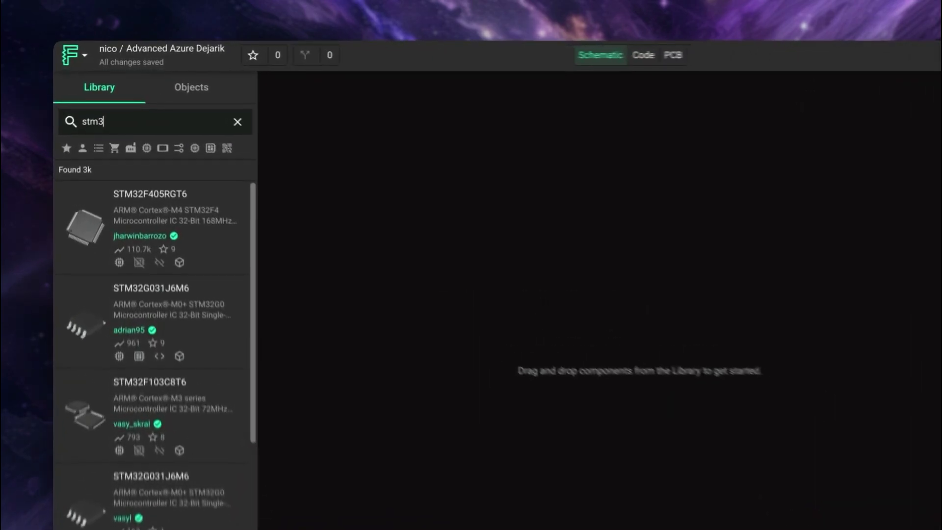
type("2")
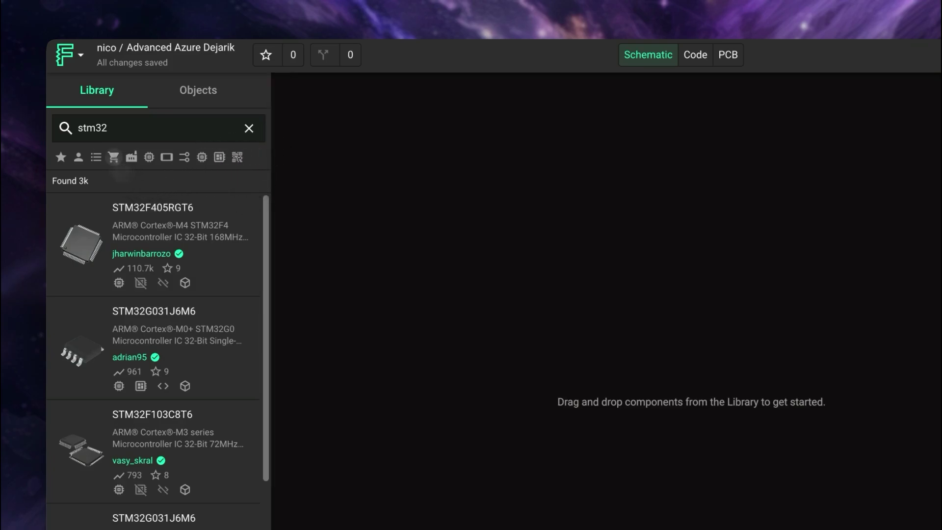
Filter the stm32 results to Digi-Key, STMicroelectronics and the 48-LQFP package.
left_click(113, 157)
left_click(176, 181)
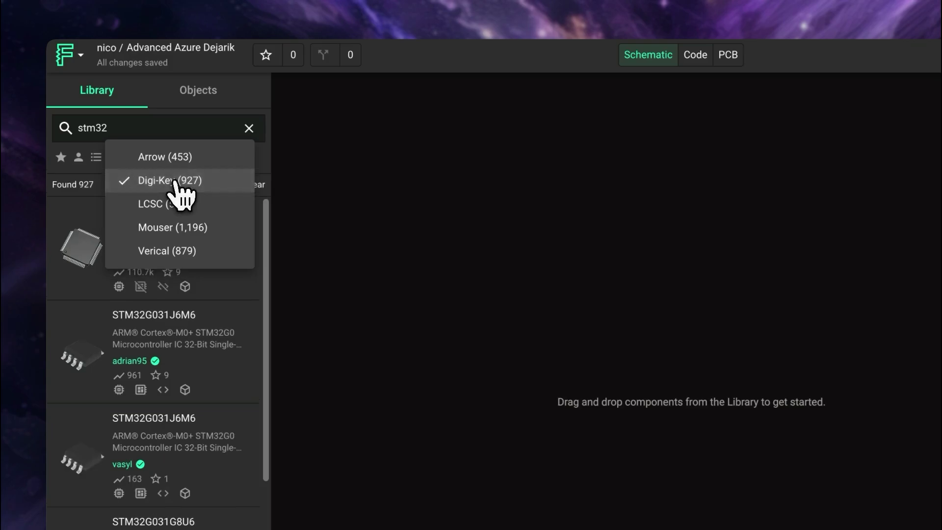
left_click(264, 167)
left_click(131, 158)
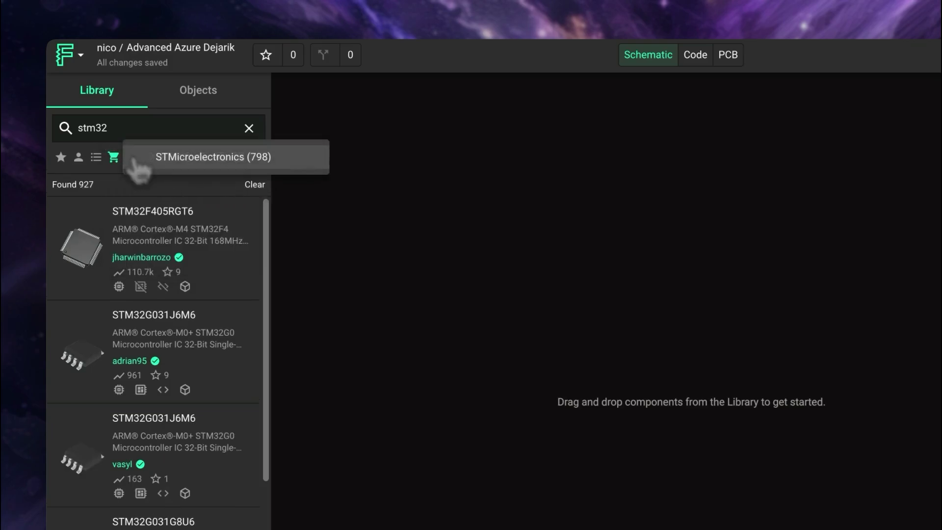
left_click(284, 159)
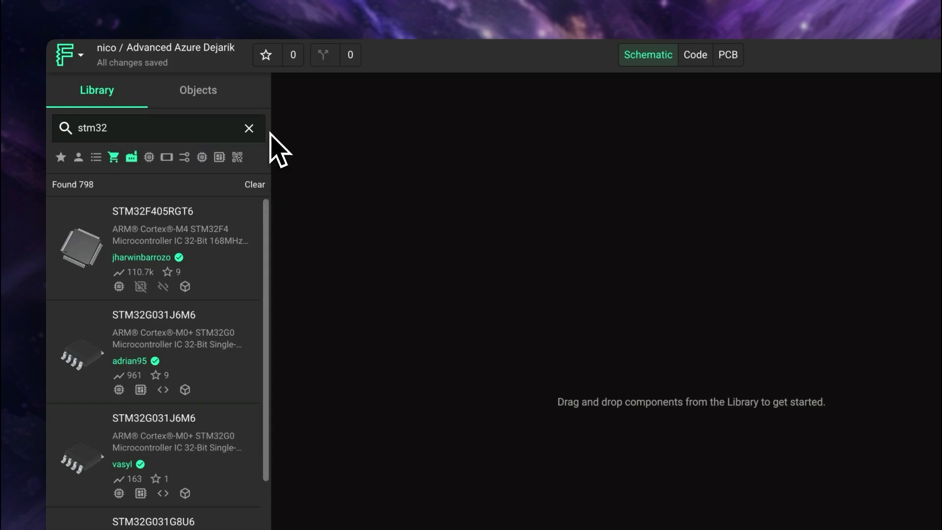
left_click(149, 158)
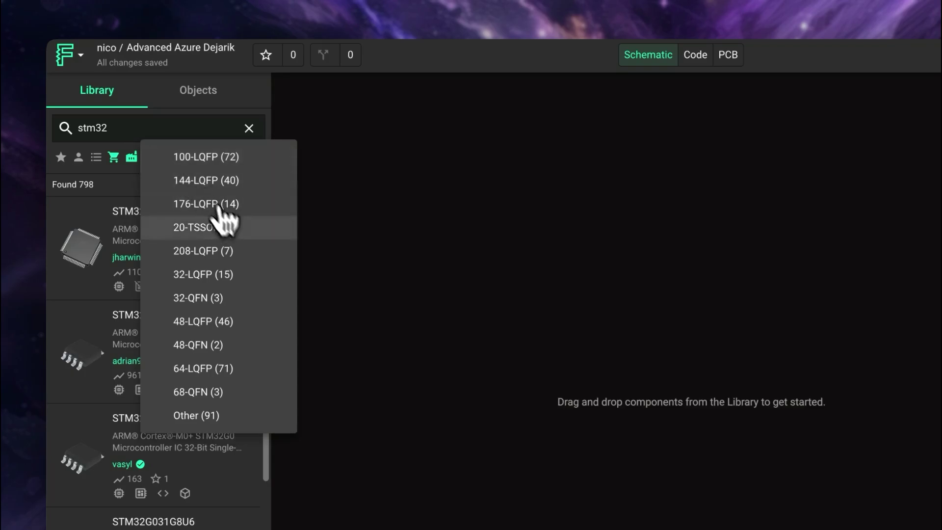
left_click(250, 321)
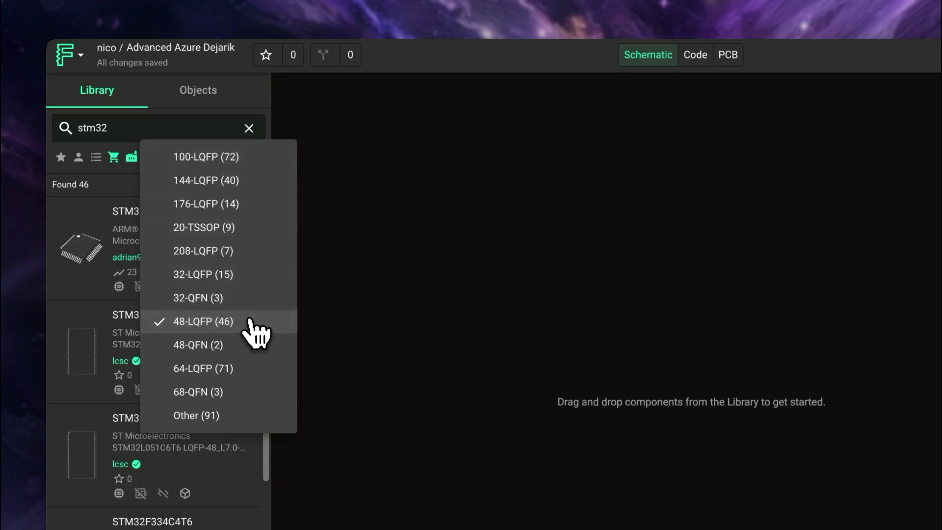
left_click(270, 95)
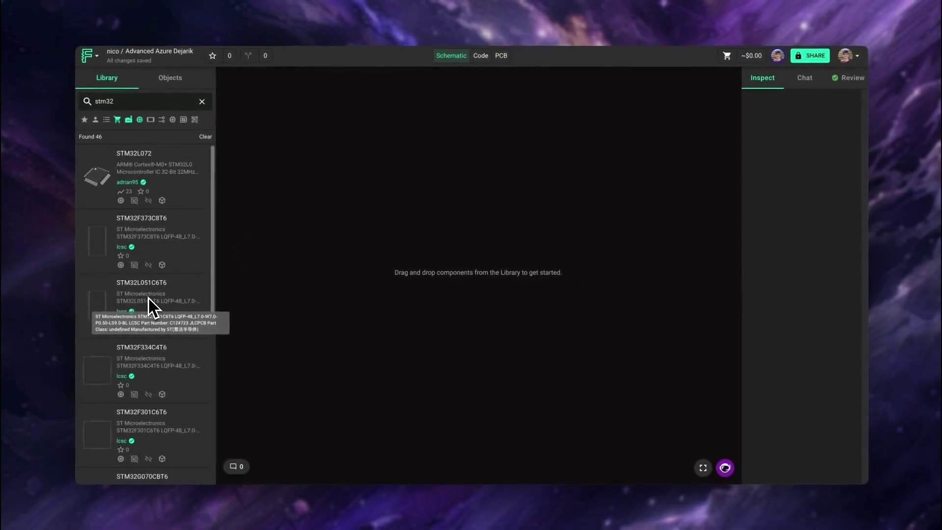
Place STM32L072 as IC1 and STM32L051C6T6 as U1, arranging them side by side.
left_click_drag(140, 160, 314, 230)
left_click_drag(163, 311, 616, 206)
scroll(592, 275, "down", 3)
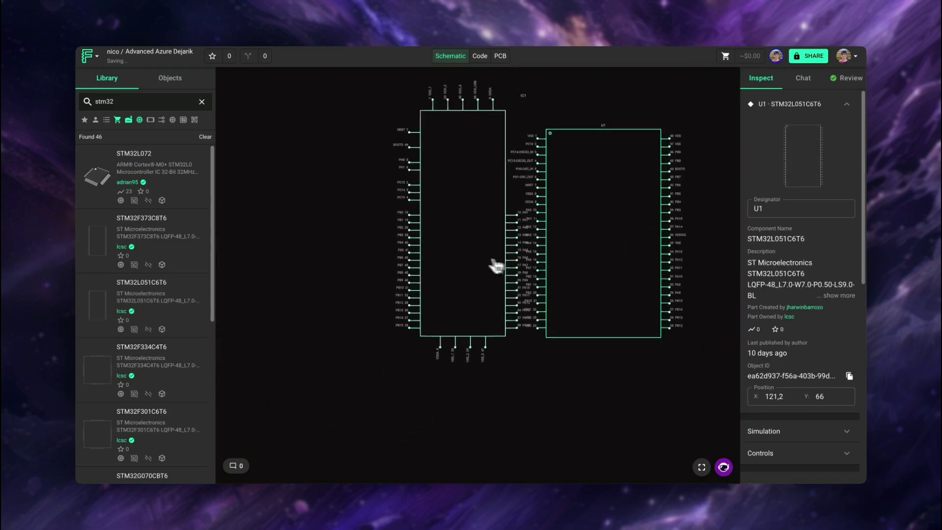
left_click_drag(492, 265, 446, 267)
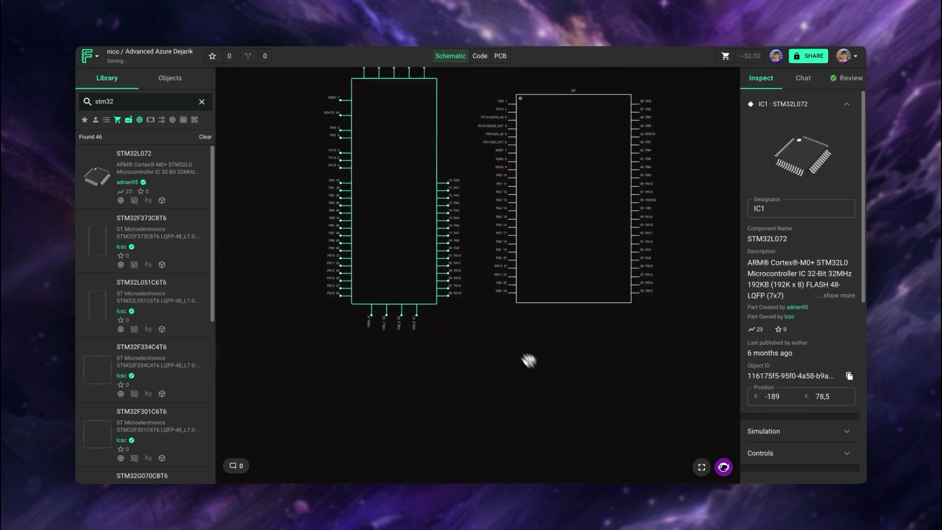
left_click_drag(524, 354, 508, 323)
left_click(432, 316)
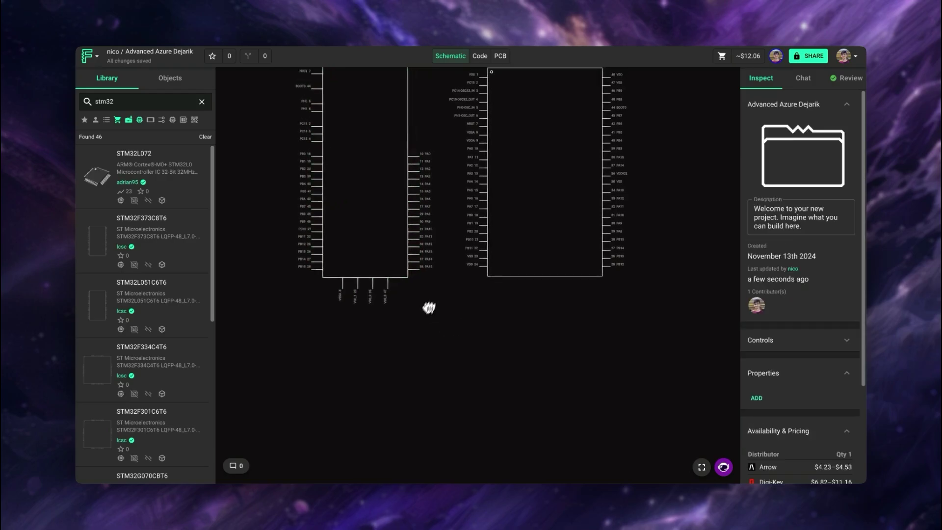
Start a Copilot question comment on the empty canvas using the Librarian agent.
scroll(427, 310, "up", 1)
right_click(422, 322)
mouse_move(431, 328)
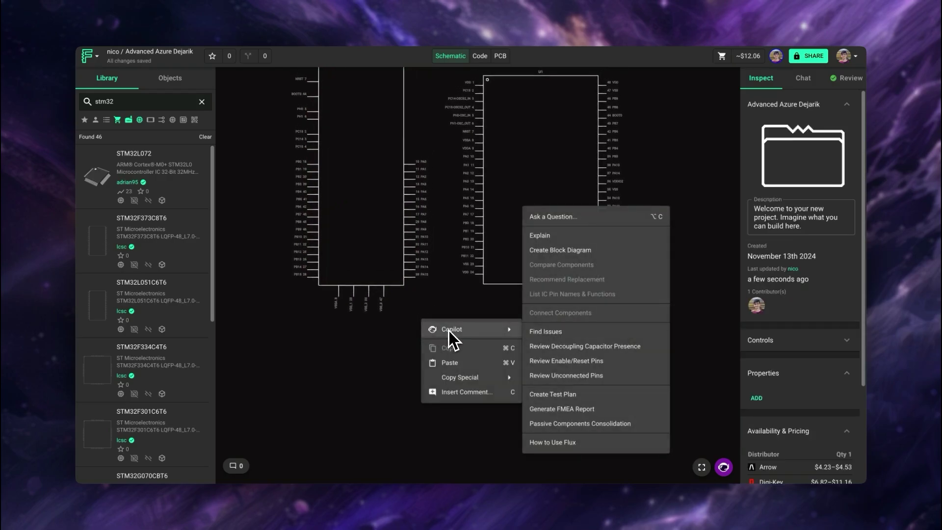
left_click(580, 218)
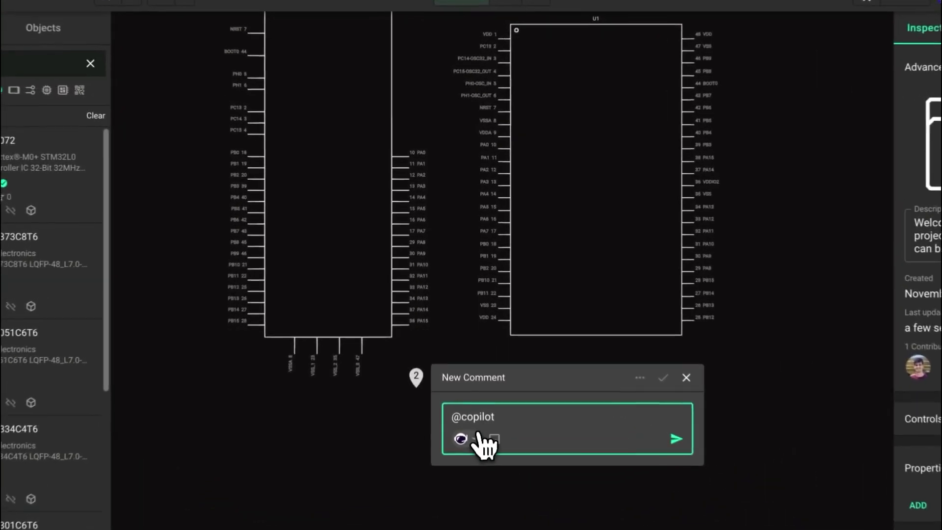
left_click(452, 353)
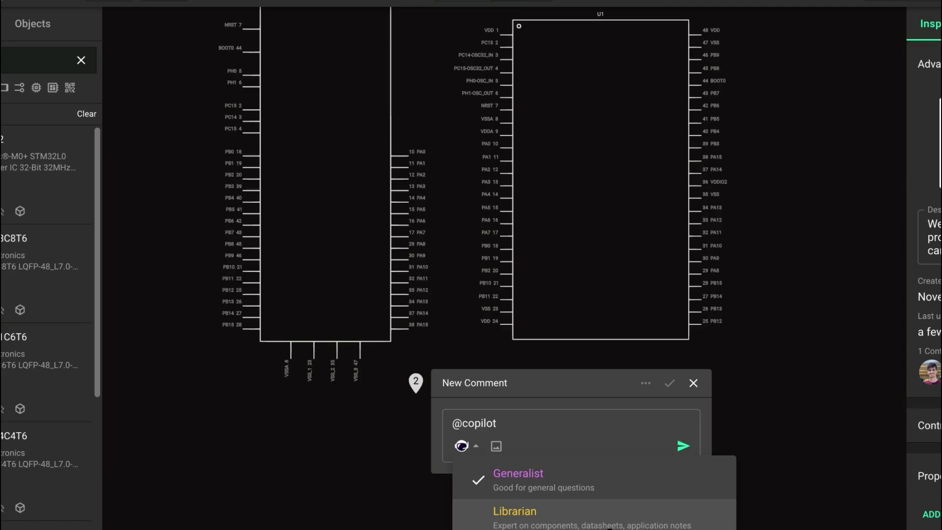
left_click(606, 523)
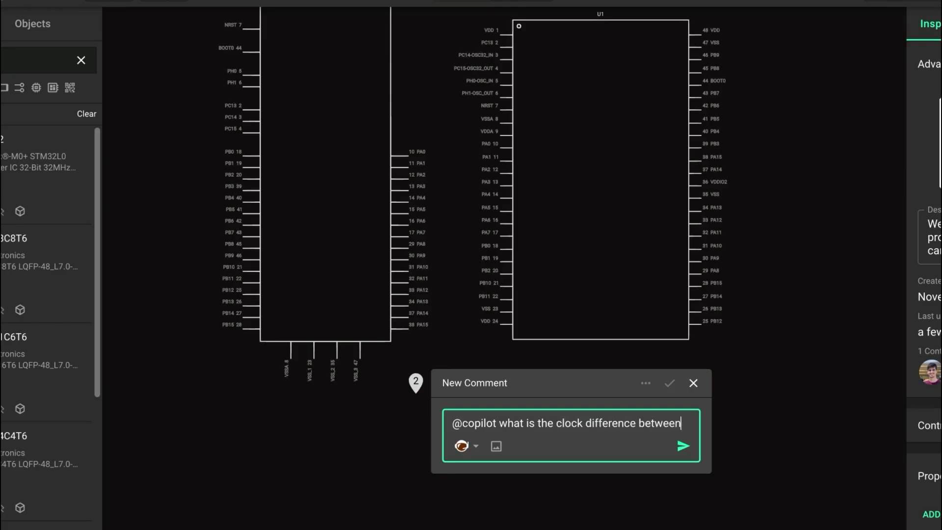
Ask how the clocks of IC1 and U1 differ and post the question.
type("C1")
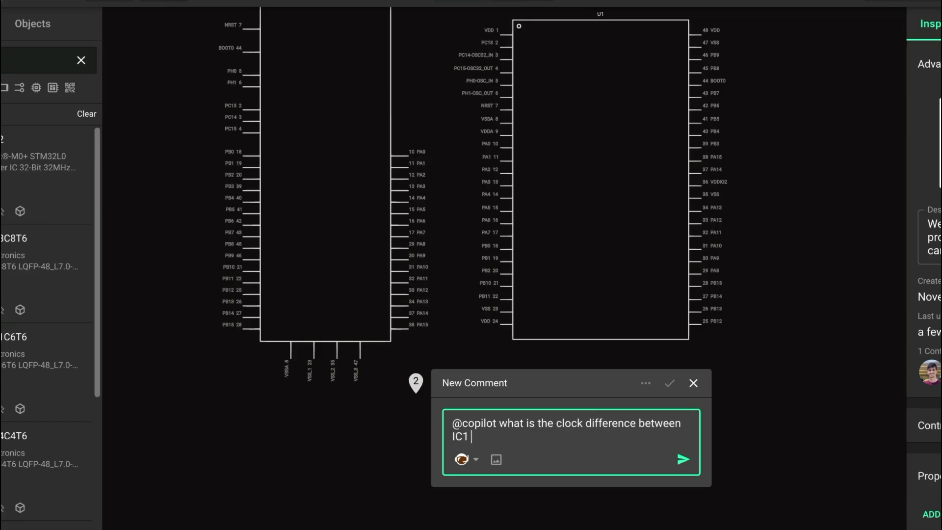
type(" and U1?")
scroll(719, 267, "up", 2)
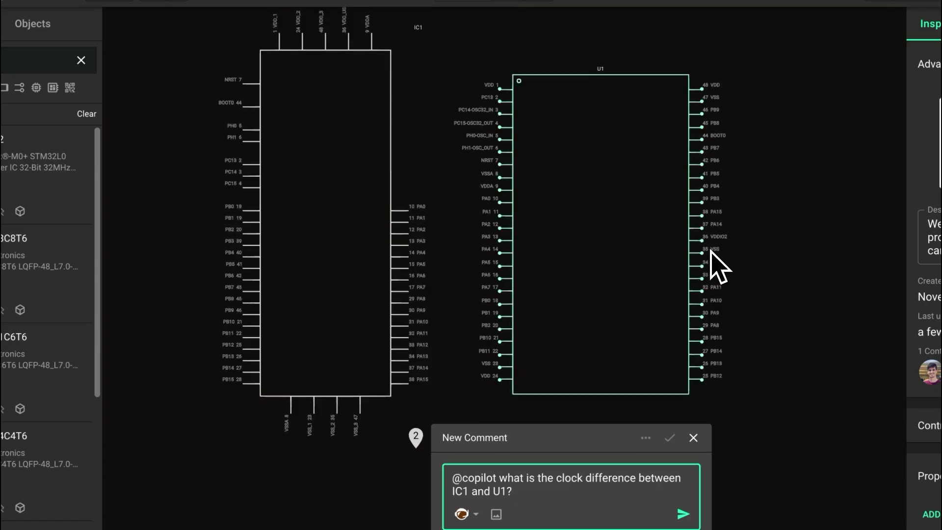
scroll(809, 374, "down", 5)
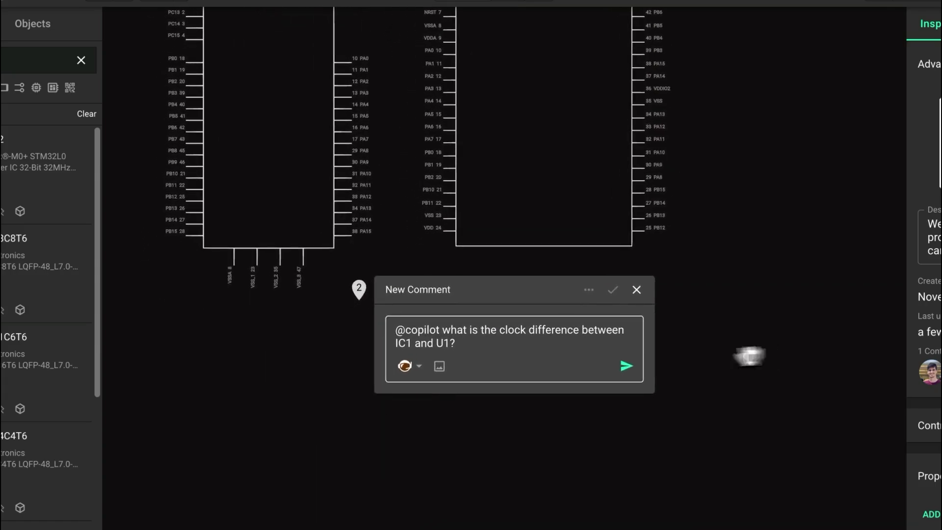
left_click(484, 346)
key("Return")
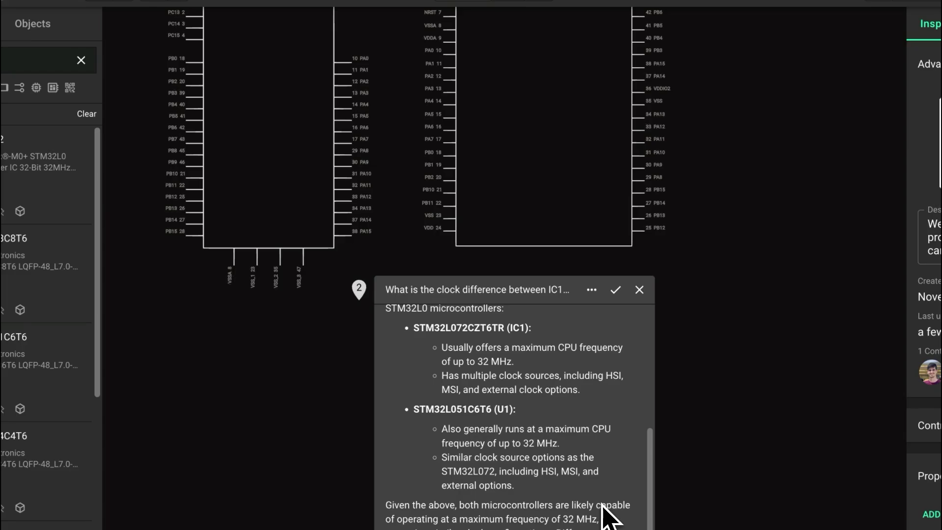
scroll(696, 389, "down", 5)
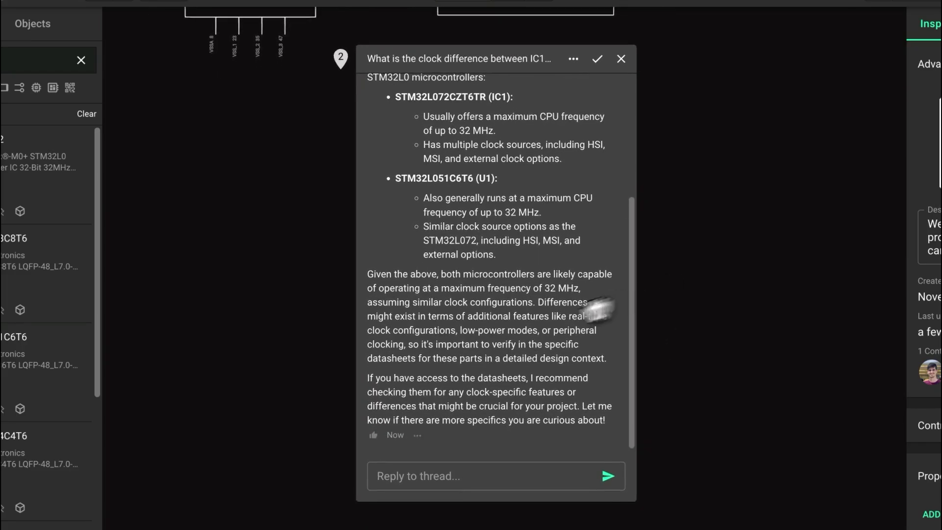
left_click(430, 483)
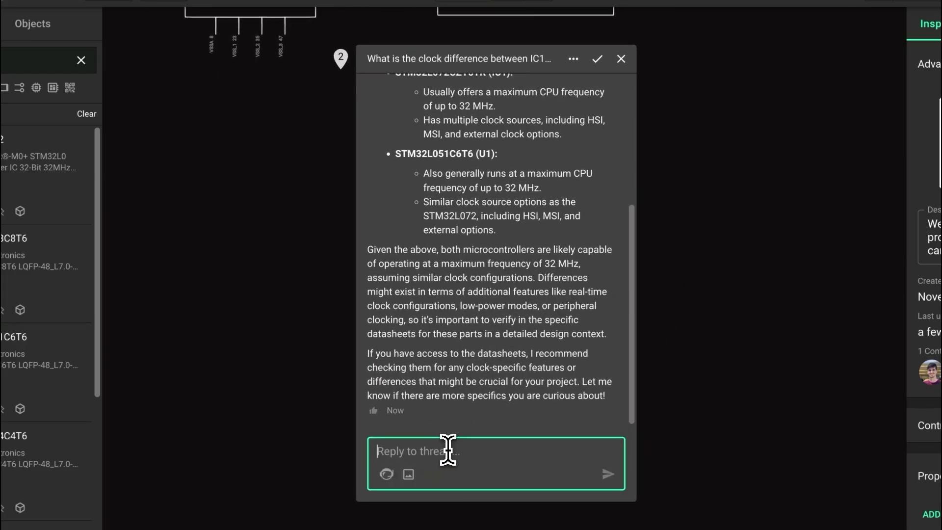
left_click(387, 474)
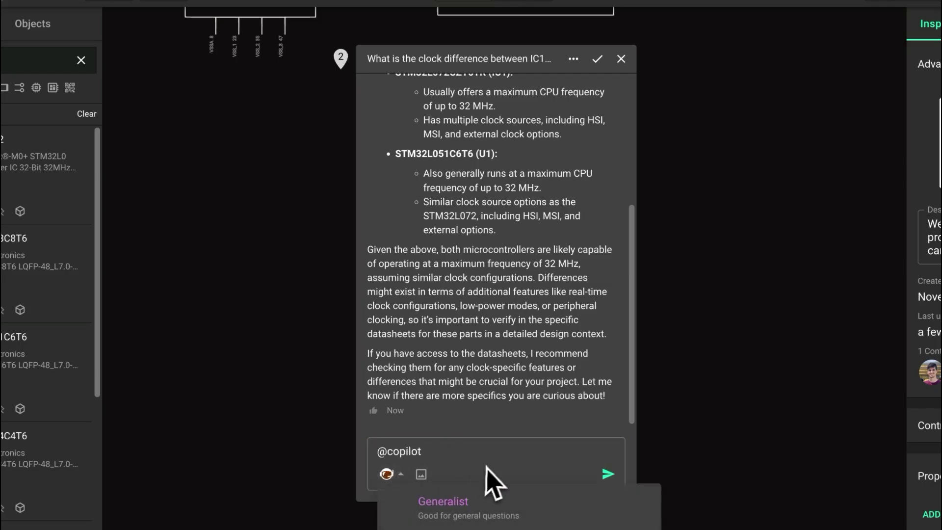
left_click(475, 445)
type("I want to design a")
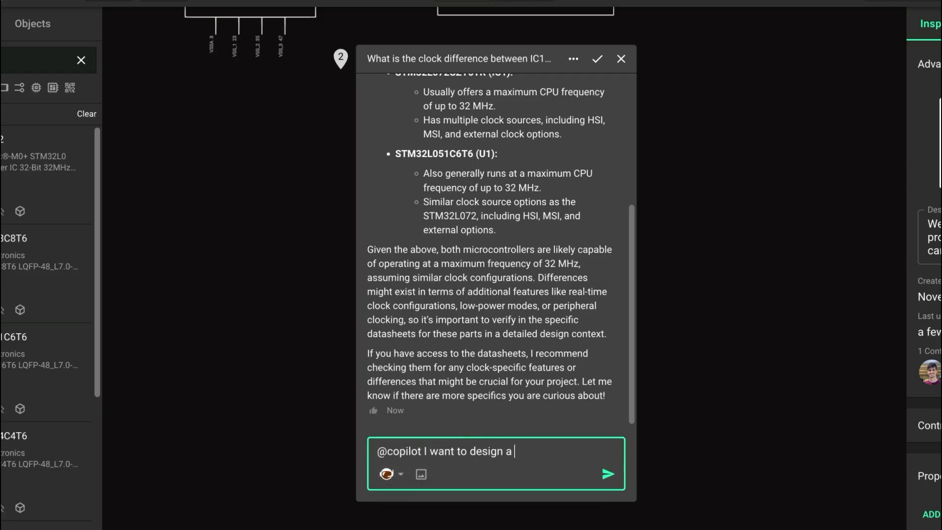
type(" custom usb keyboard, what should I choose IC1 or U1?")
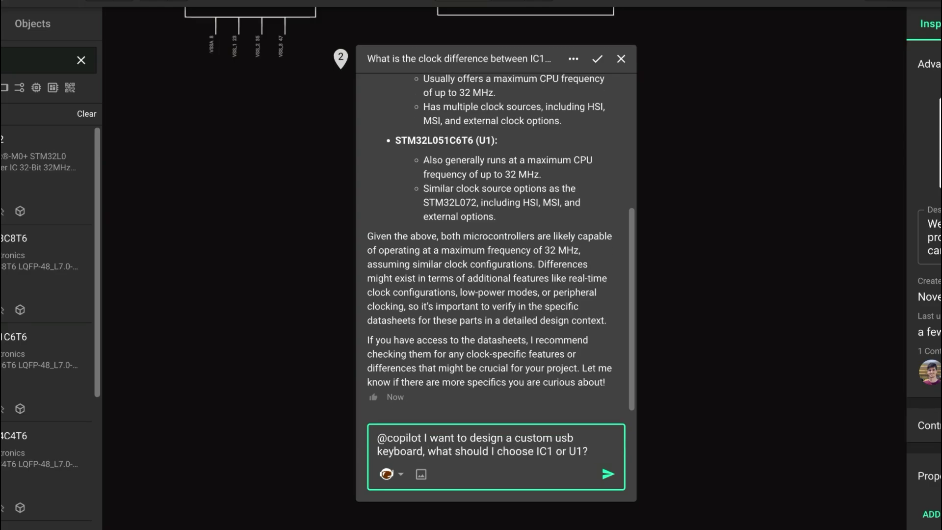
key("Return")
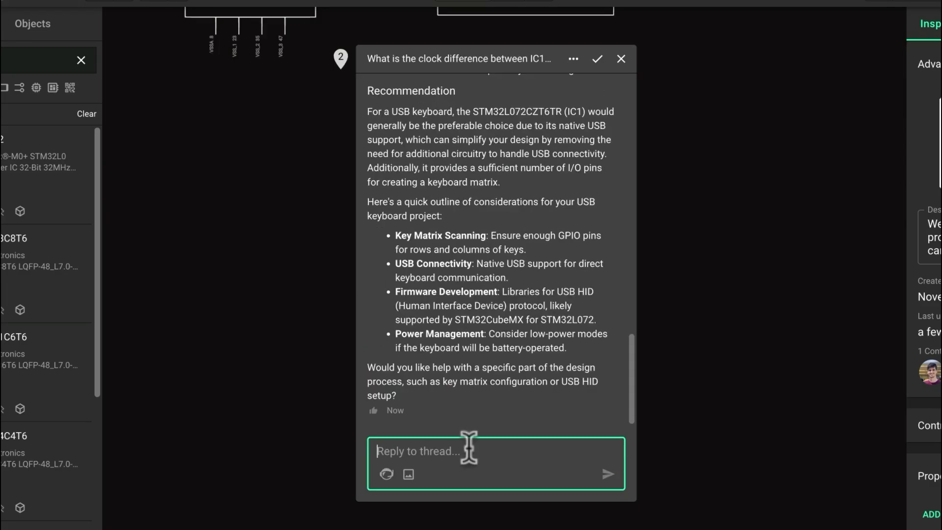
Read Copilot's answer, highlighting the USB Support bullets for U1 and IC1.
scroll(519, 302, "up", 2)
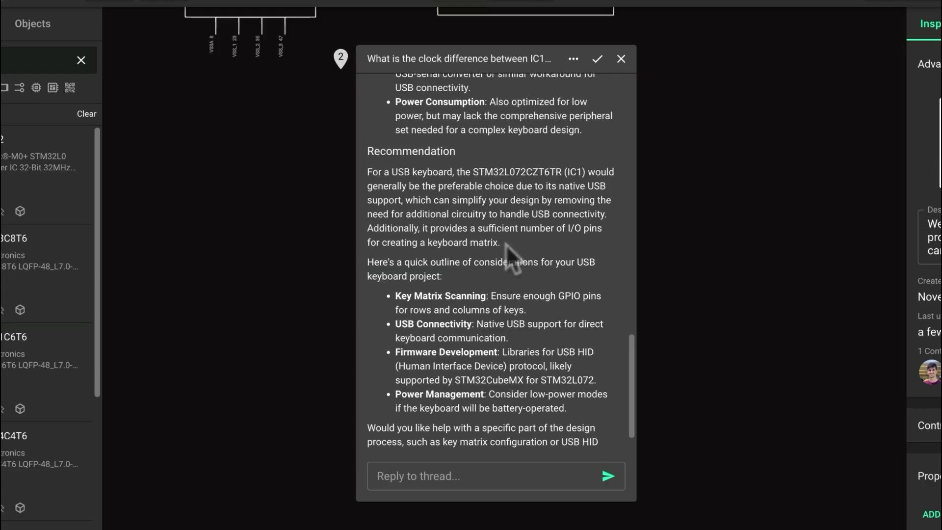
scroll(505, 244, "up", 8)
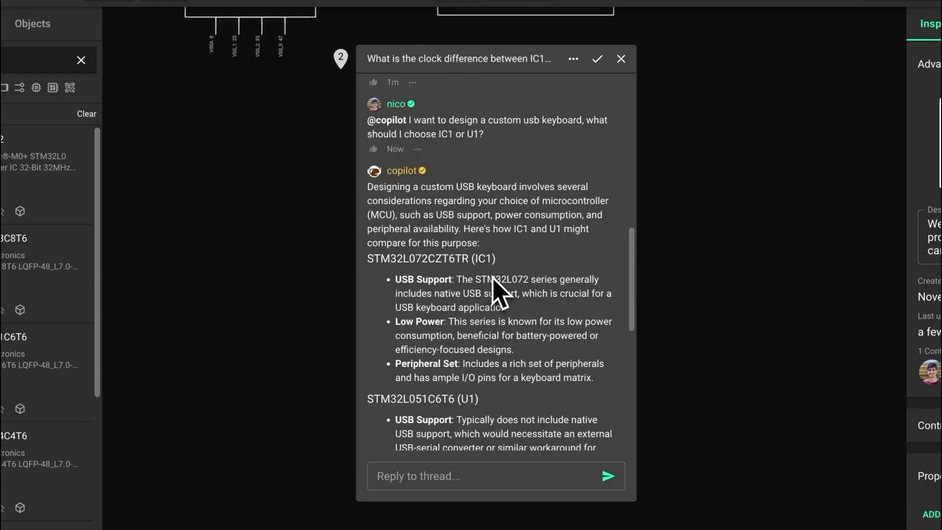
scroll(494, 283, "down", 1)
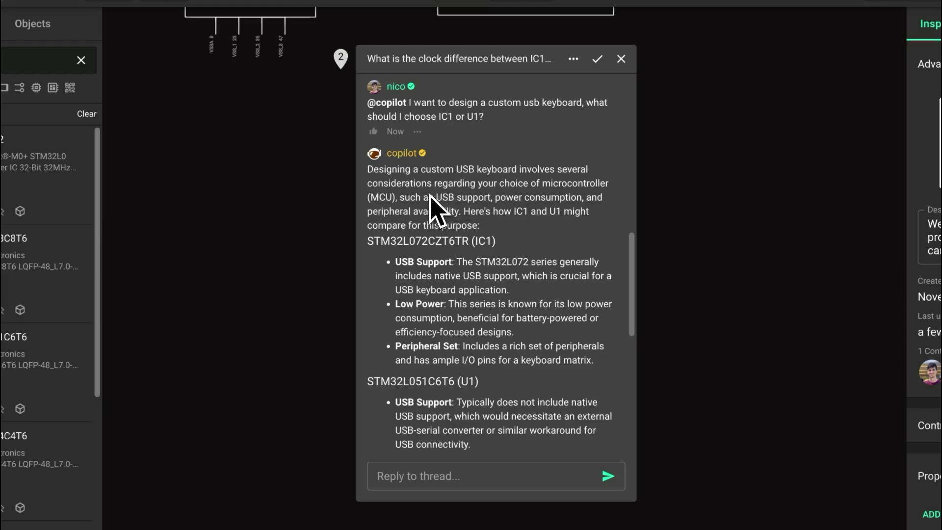
scroll(505, 182, "down", 4)
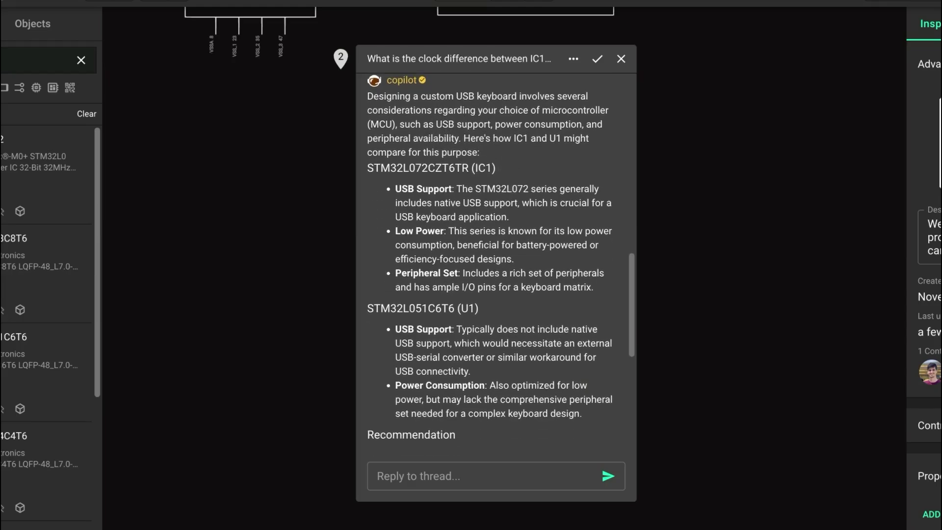
scroll(495, 260, "down", 1)
scroll(500, 216, "down", 1)
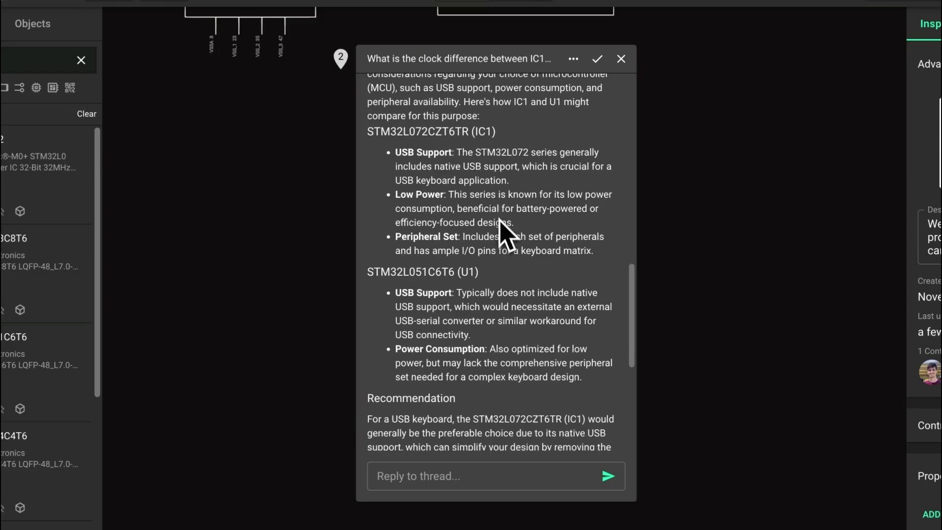
left_click_drag(396, 293, 489, 334)
left_click_drag(432, 166, 547, 187)
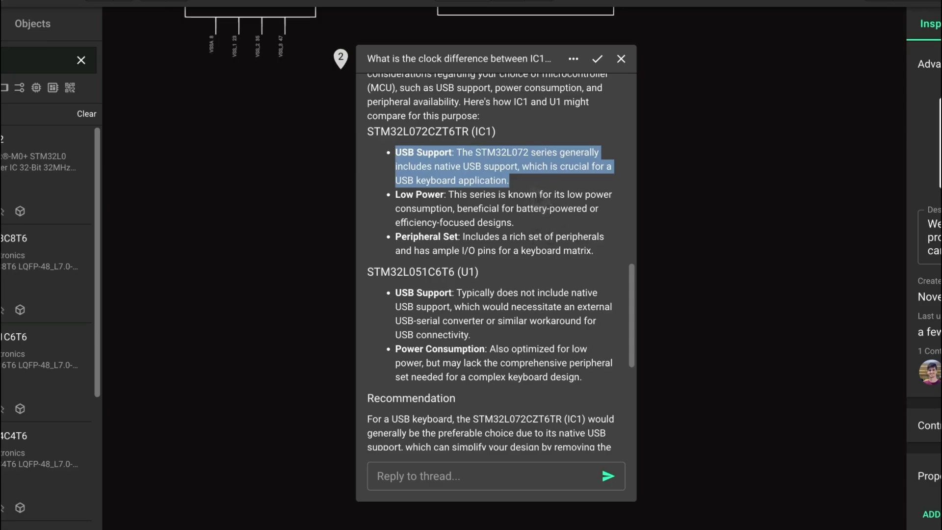
left_click(540, 199)
scroll(534, 187, "down", 1)
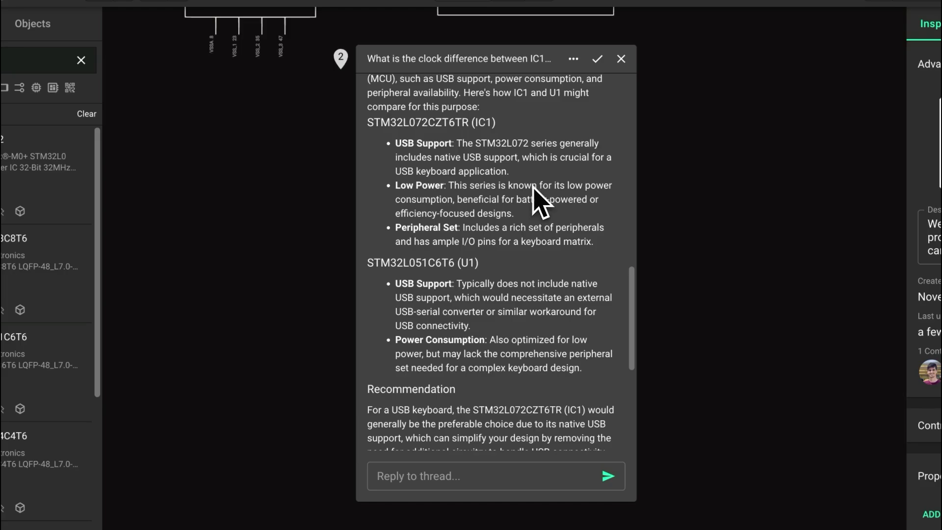
scroll(490, 262, "down", 6)
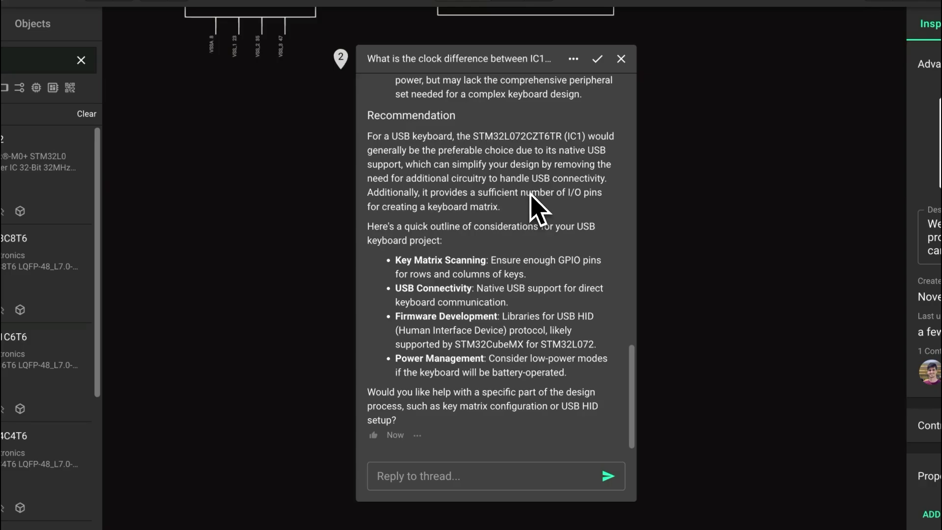
Reply to Copilot's general agent asking which IC1-family parts better match the keyboard.
left_click(436, 477)
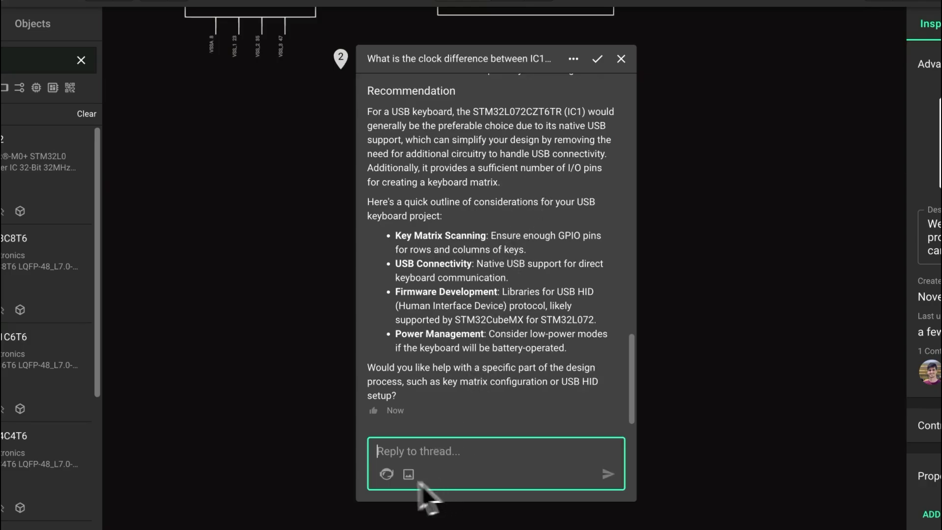
left_click(390, 478)
left_click(392, 478)
left_click(481, 513)
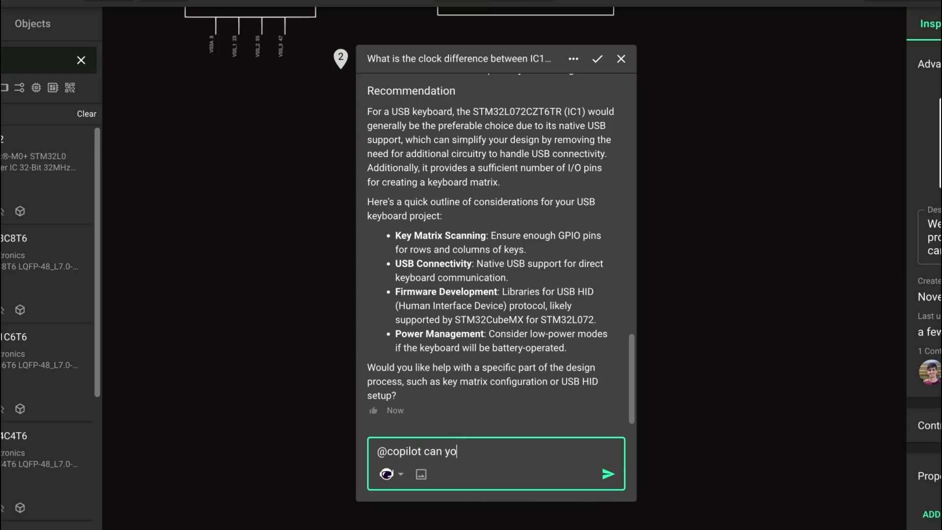
type("can you tell me what other options from the same family as IC1 ")
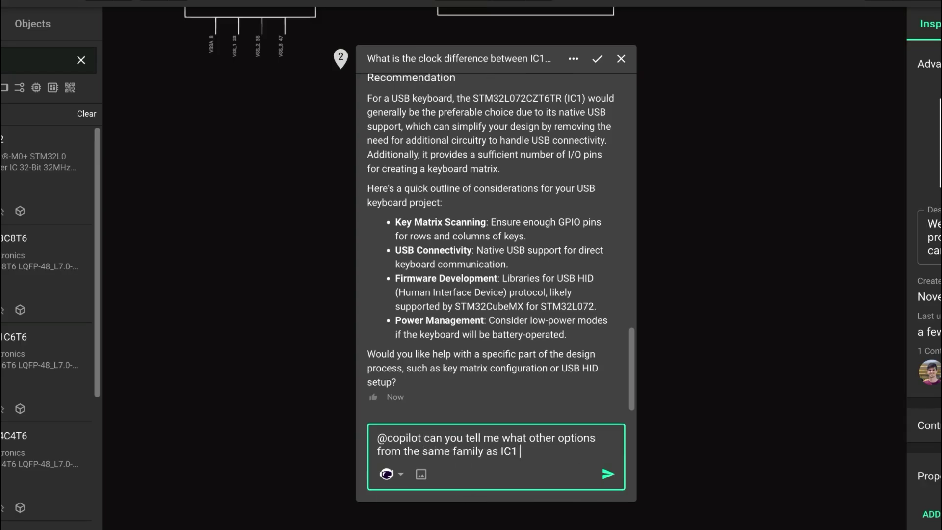
type("could be a better match for my USB keyboard?")
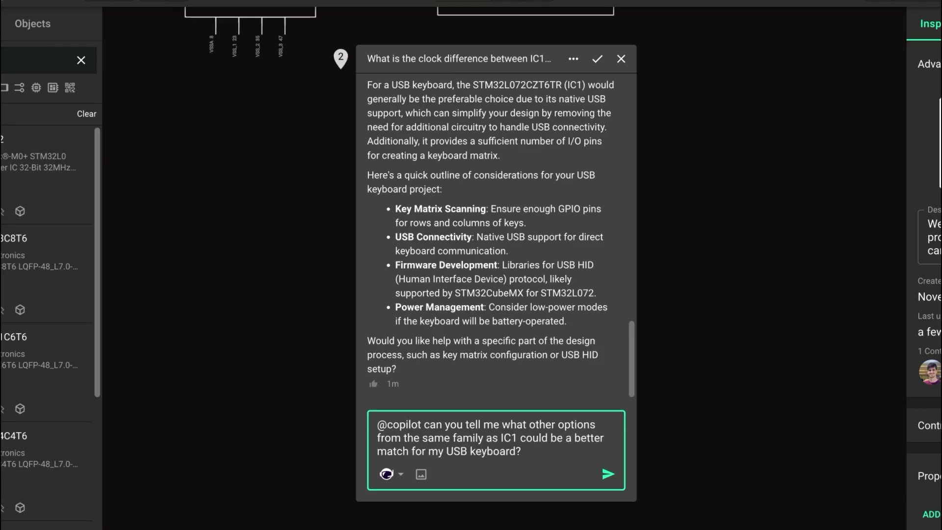
key("Return")
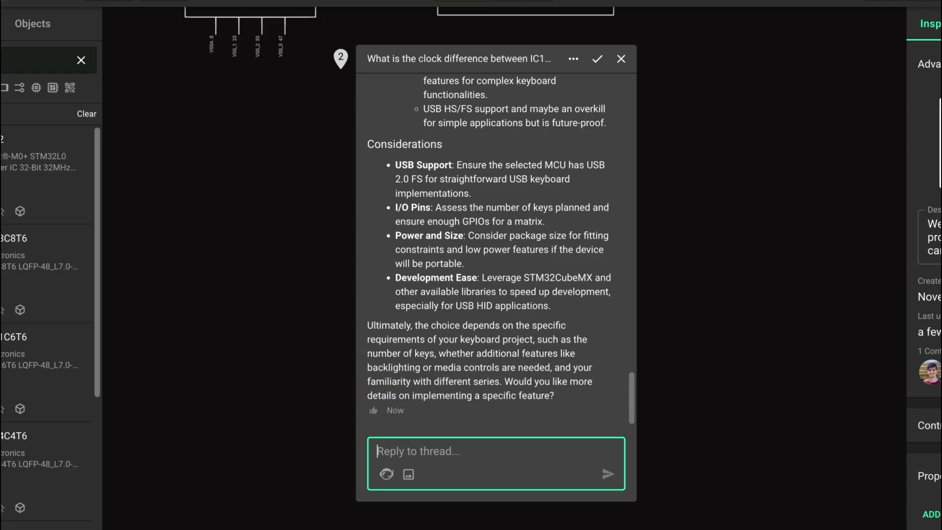
Scroll through Copilot's suggested alternative STM32 chips.
scroll(506, 268, "up", 5)
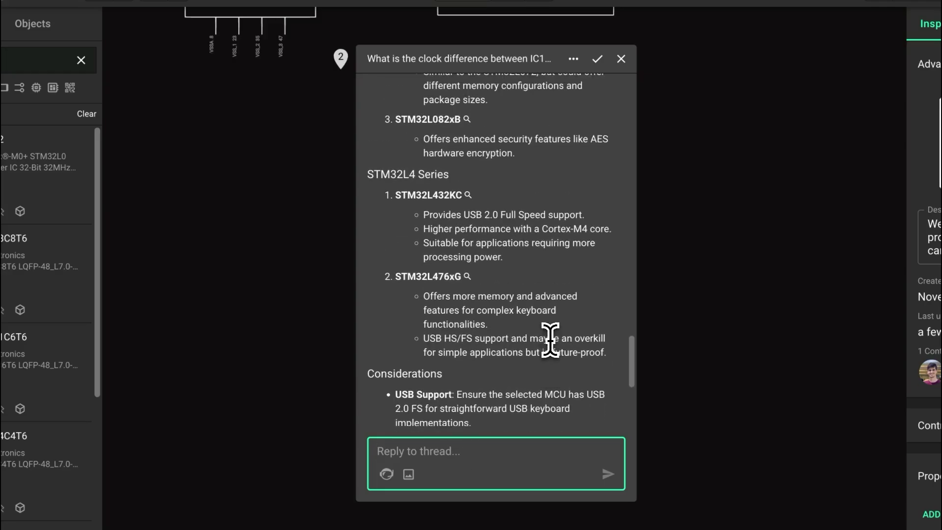
scroll(550, 339, "up", 5)
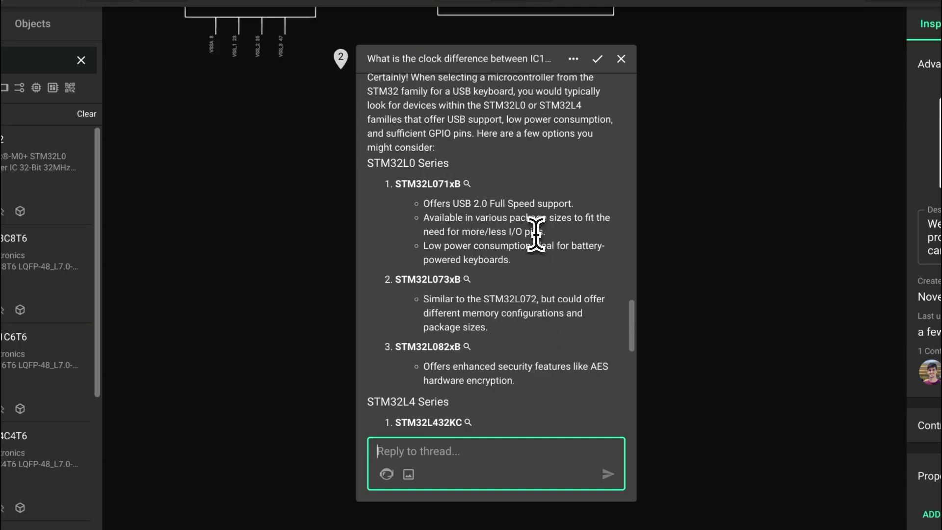
scroll(501, 308, "down", 1)
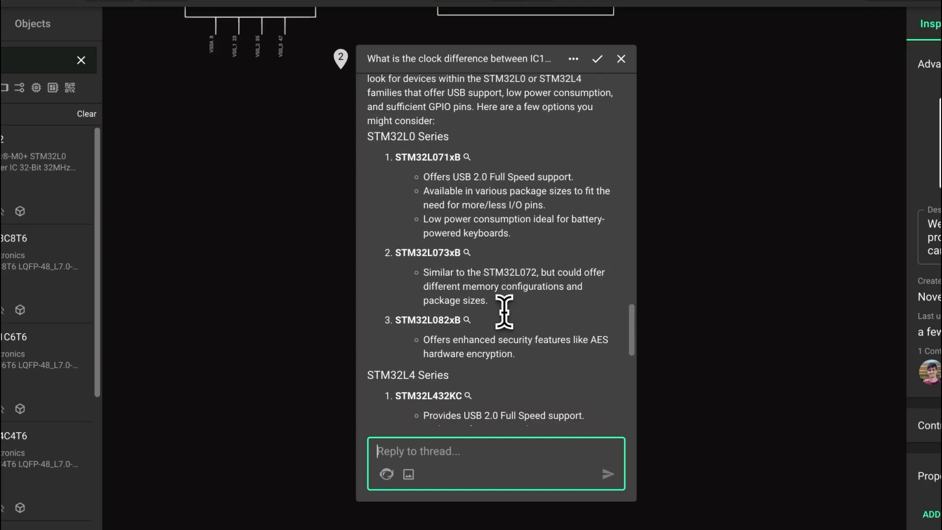
scroll(503, 309, "down", 1)
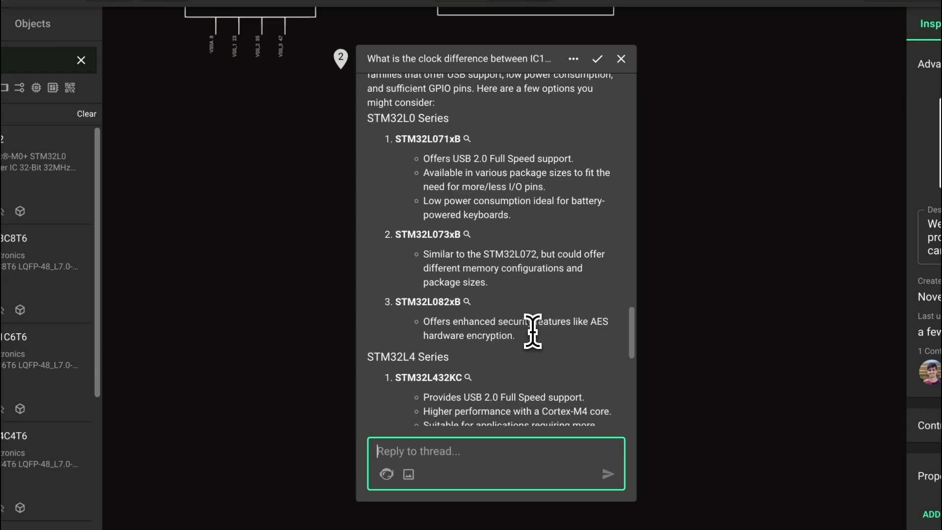
scroll(527, 331, "down", 1)
scroll(562, 309, "down", 1)
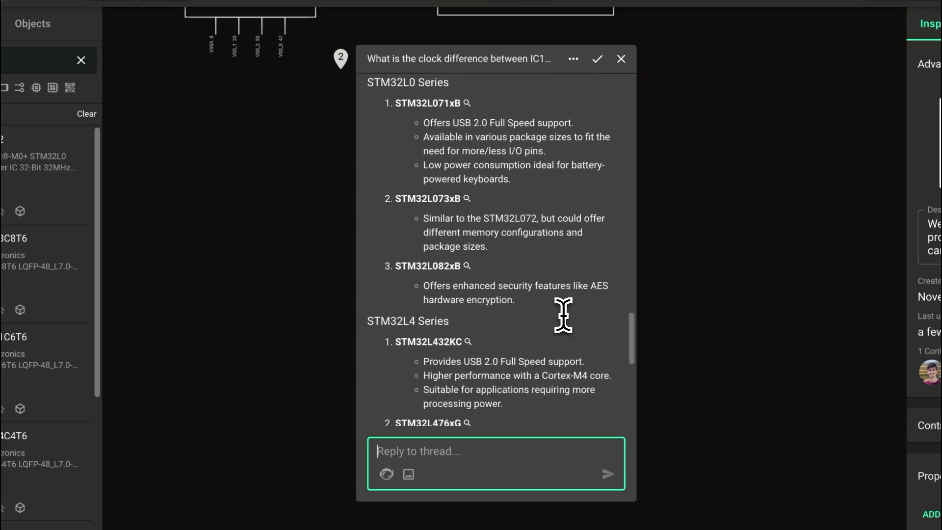
scroll(563, 314, "down", 2)
scroll(558, 314, "down", 3)
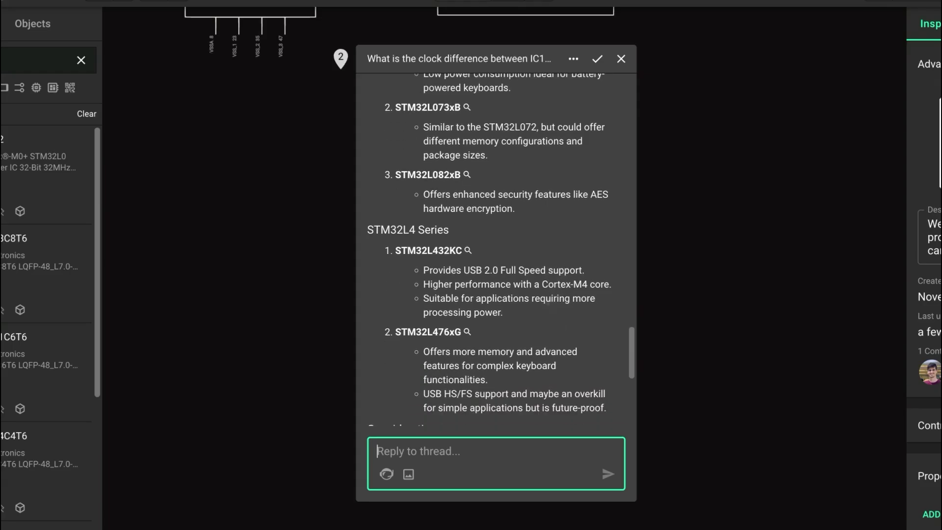
scroll(557, 314, "down", 1)
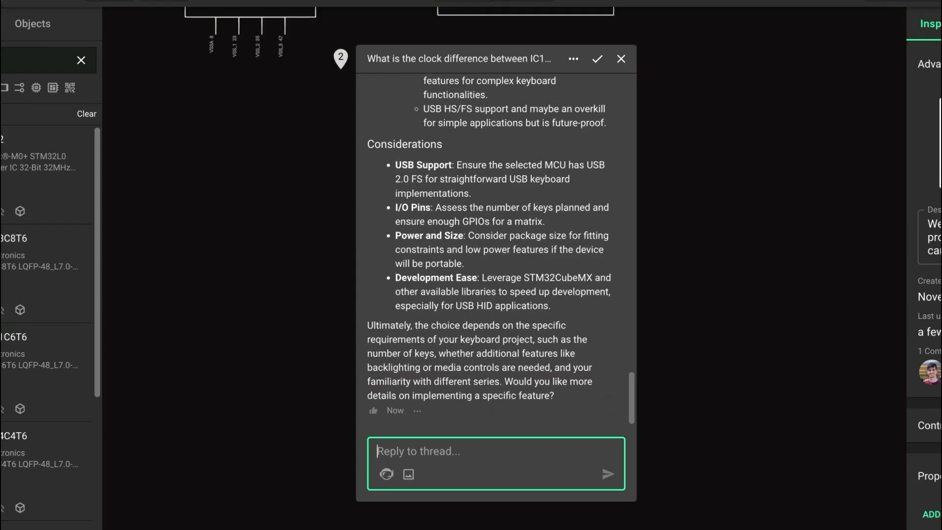
scroll(558, 318, "up", 10)
scroll(557, 317, "down", 10)
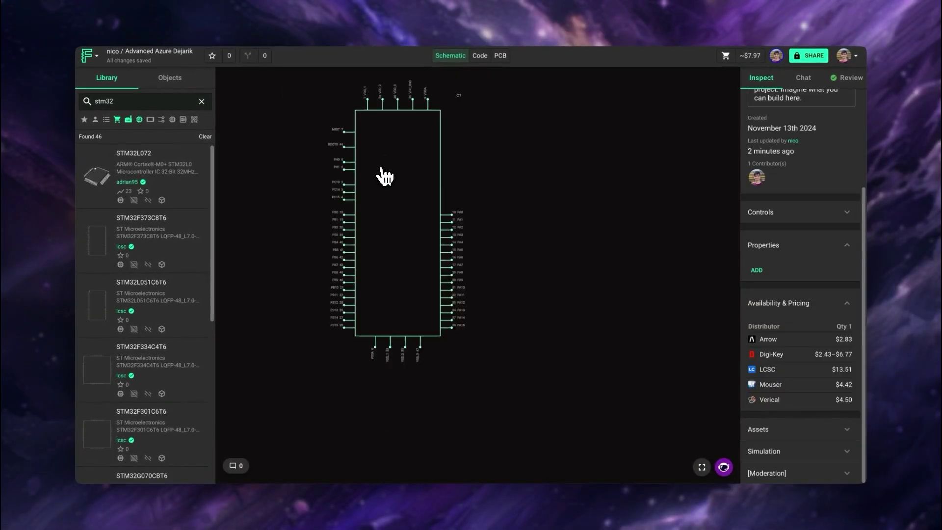
Run Copilot's List IC Pin Names & Functions on IC1, the STM32L072.
left_click(382, 169)
right_click(381, 169)
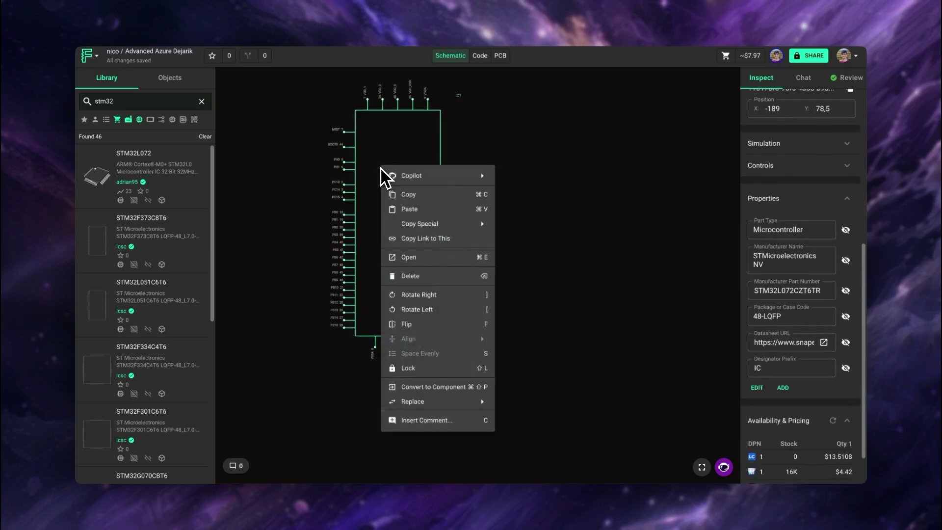
mouse_move(420, 174)
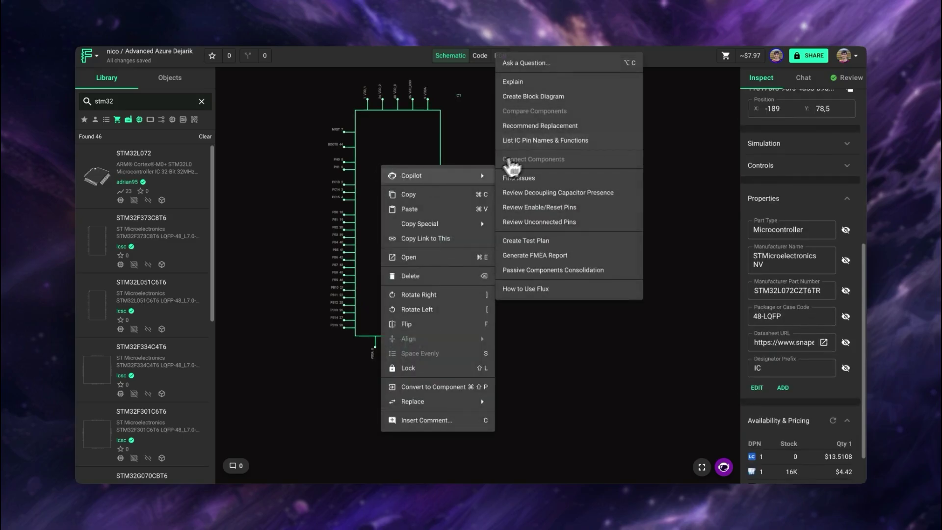
left_click(538, 140)
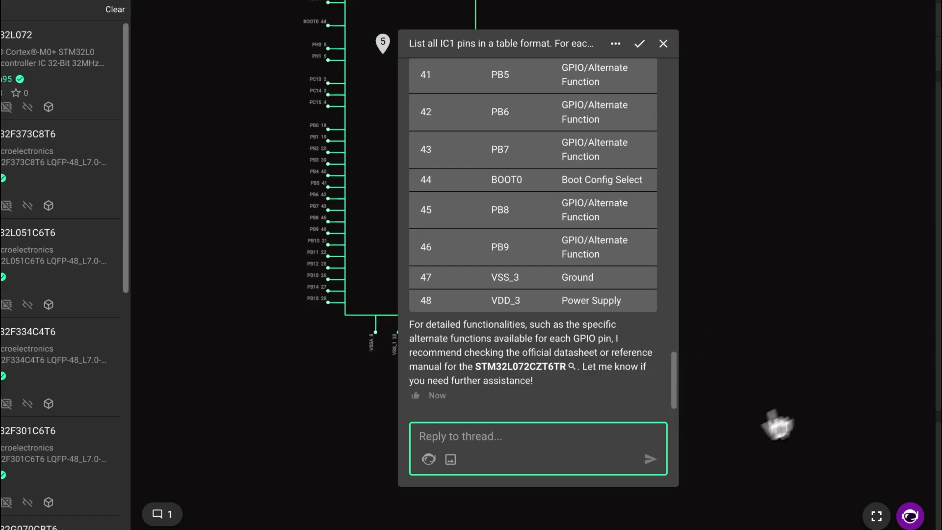
left_click(428, 459)
left_click(437, 463)
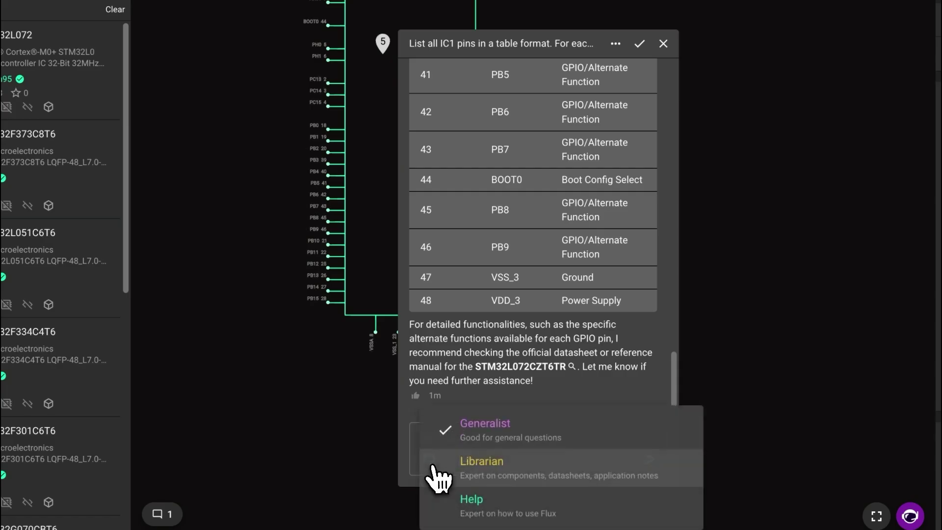
left_click(473, 461)
left_click(497, 436)
type("what are the voltage requirements for the power pins on IC1?")
key("Return")
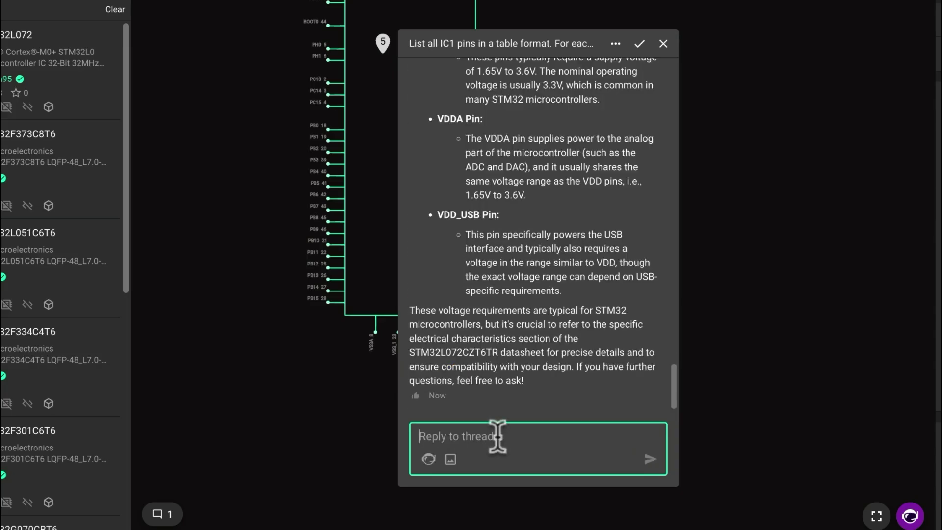
scroll(569, 275, "up", 3)
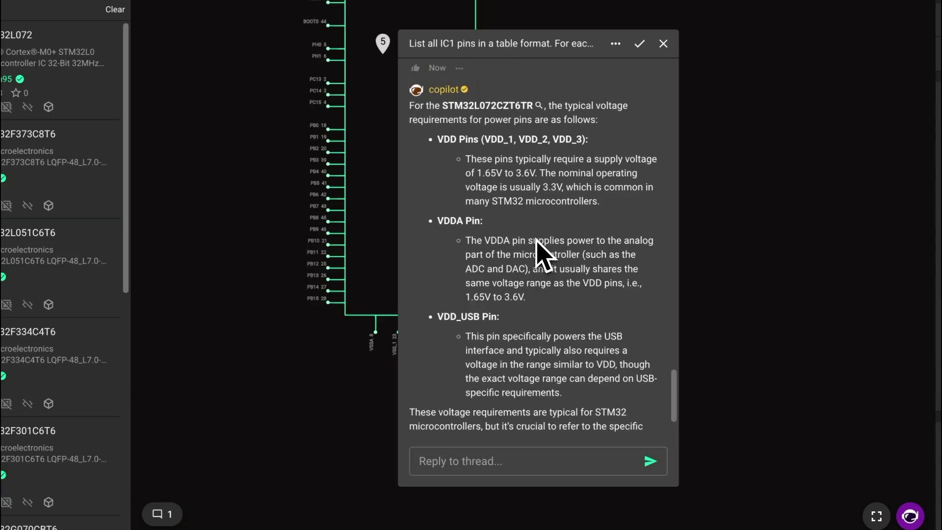
scroll(537, 221, "down", 2)
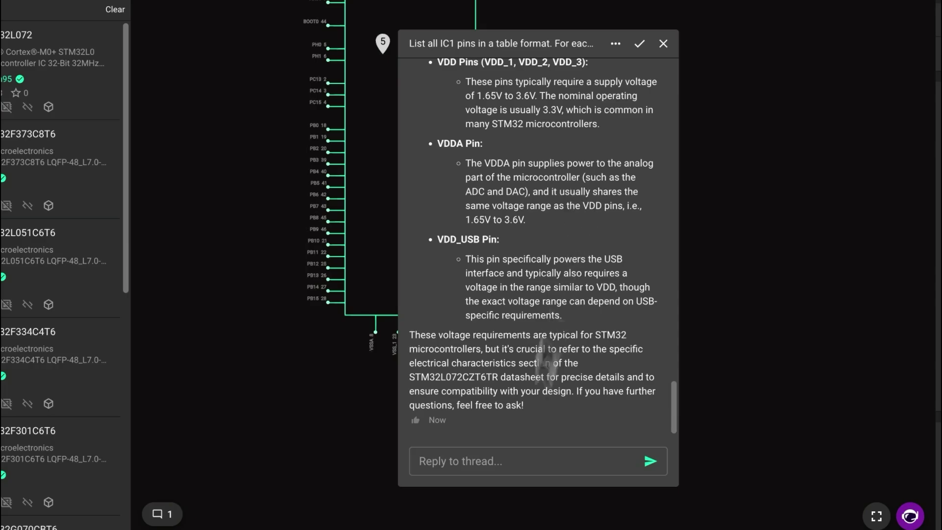
Ask Copilot which pins to use for USB and I2C, then close the thread.
left_click(487, 461)
left_click(429, 459)
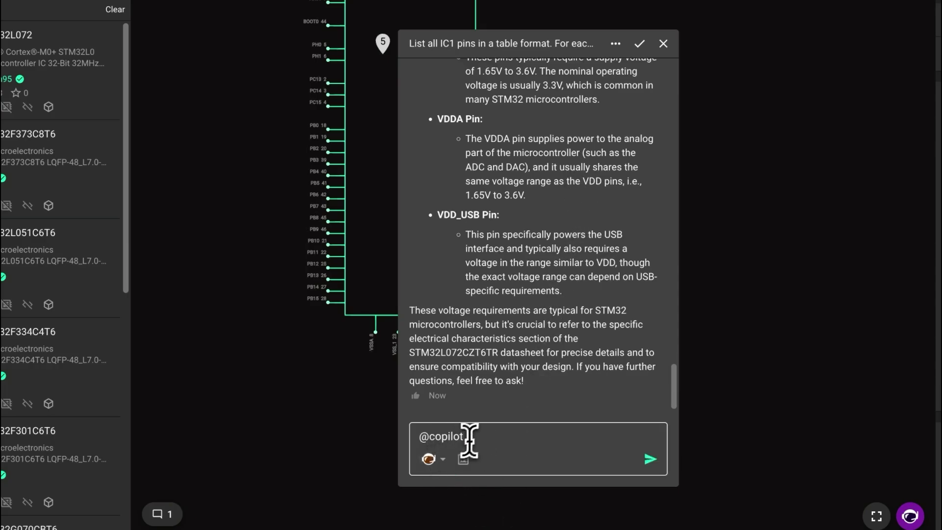
type("I need USB and I2C for")
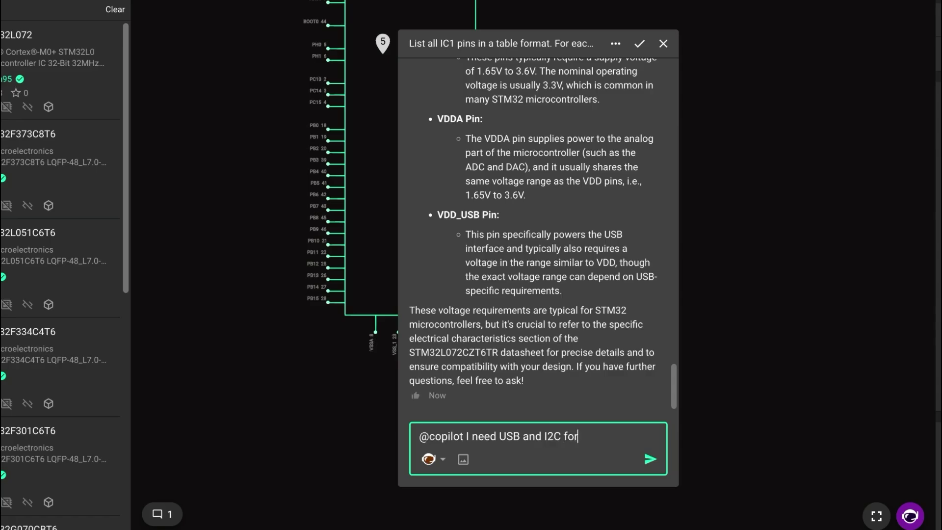
type(" my keyboard projects, what pins should I use on IC1?")
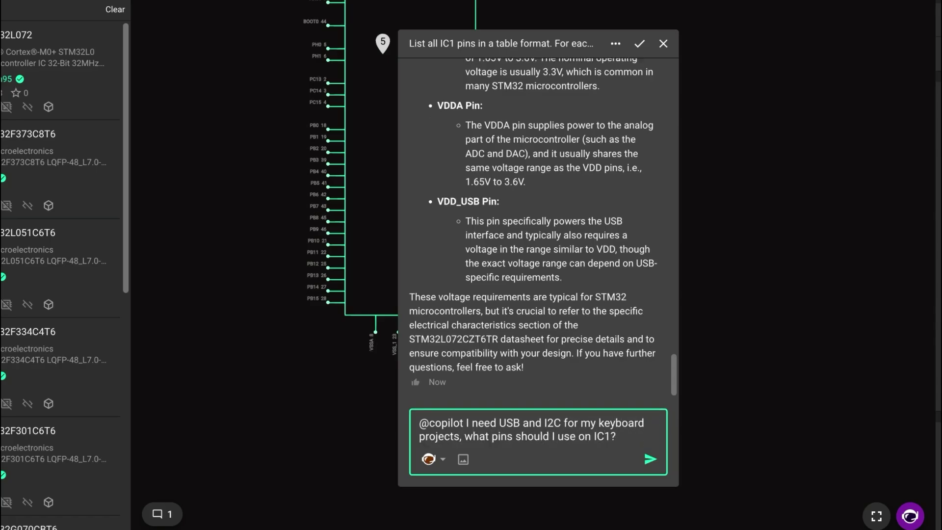
key("Return")
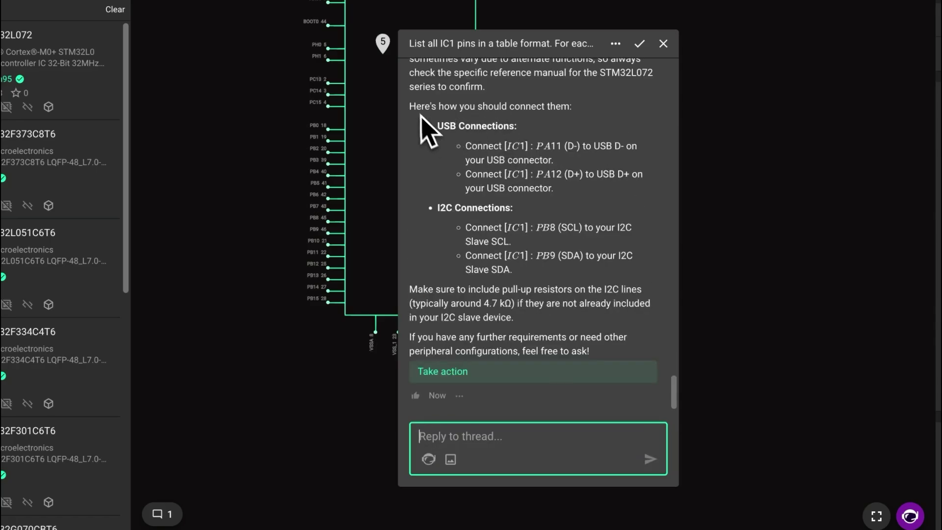
left_click_drag(630, 299, 409, 135)
left_click(591, 243)
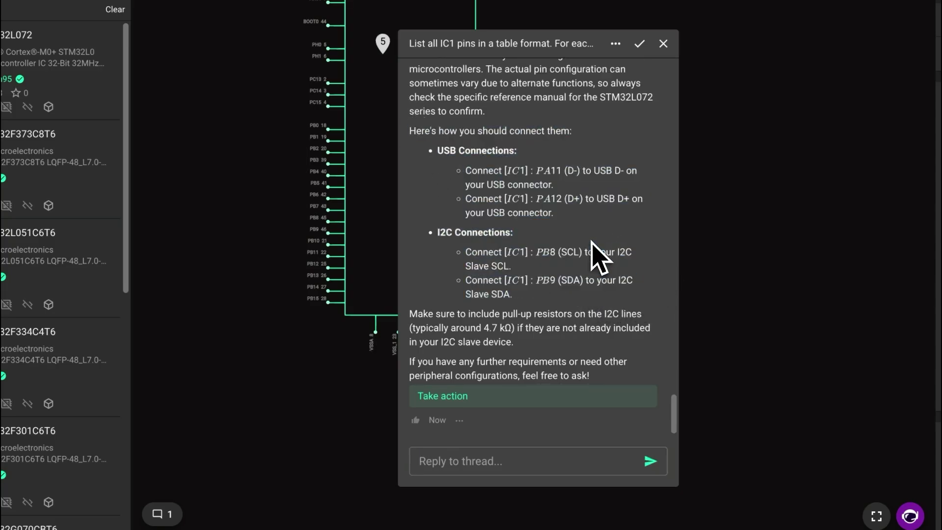
left_click(818, 72)
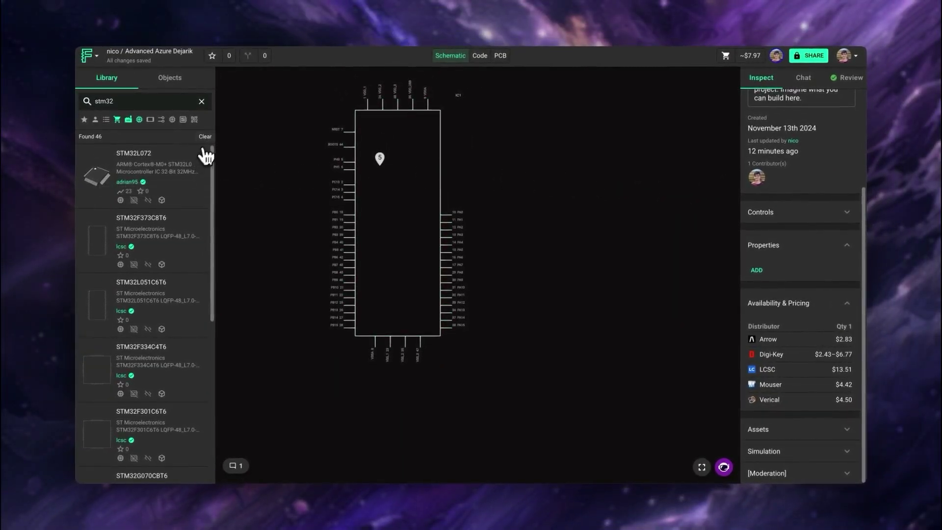
Clear the stm32 library search and place a Generic Resistor, R1, right of IC1.
left_click(205, 137)
left_click(201, 102)
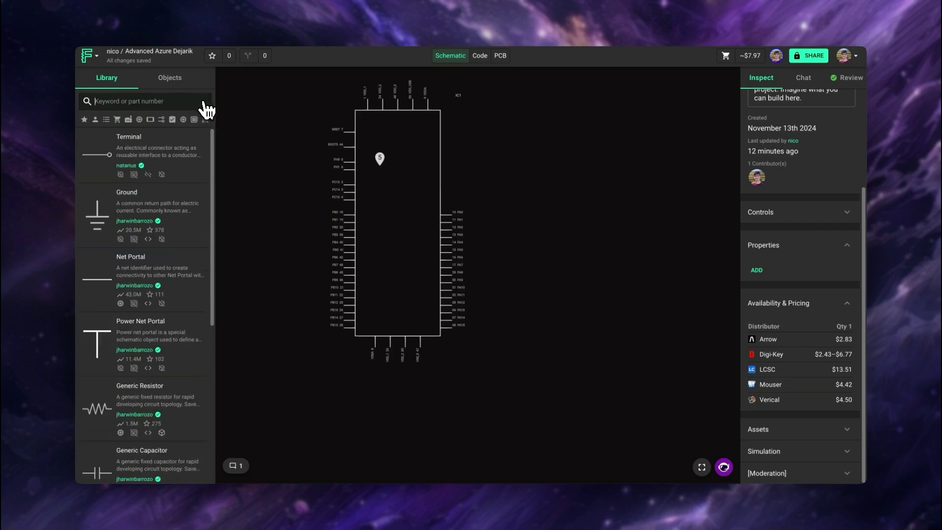
left_click_drag(147, 407, 516, 216)
left_click(567, 160)
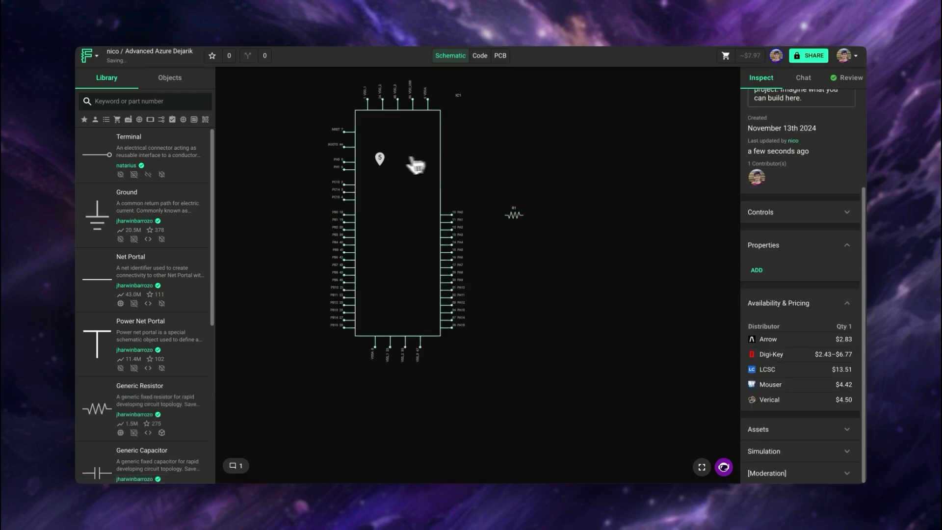
Reopen the pin-list comment thread to review it, then close it again.
left_click(381, 159)
scroll(458, 196, "up", 5)
scroll(448, 270, "up", 5)
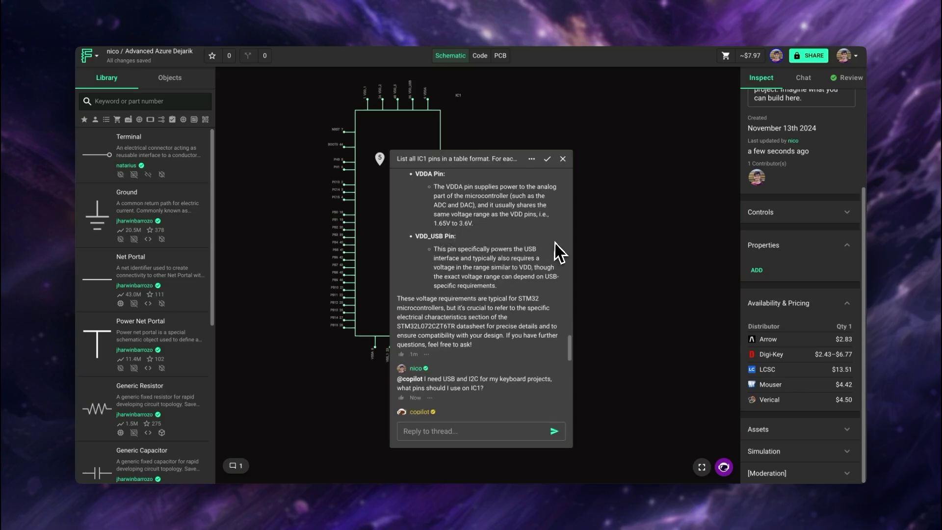
left_click(609, 185)
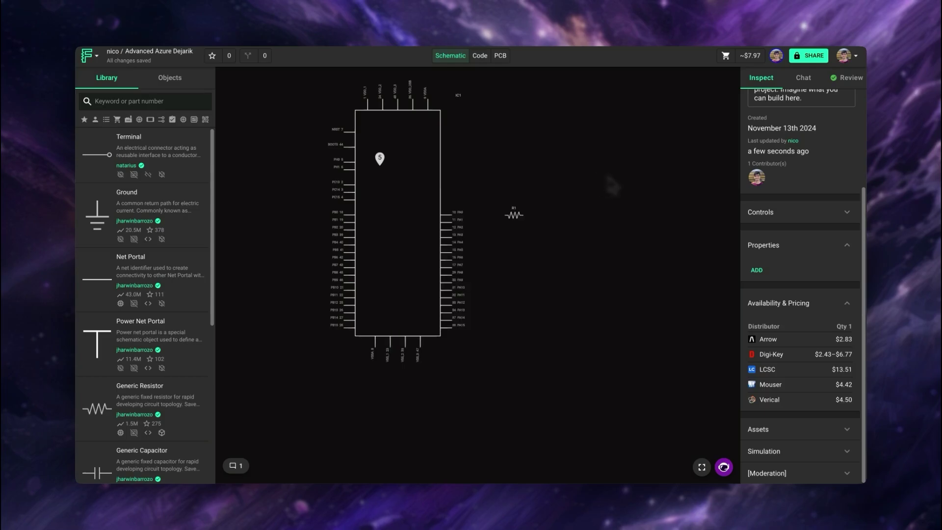